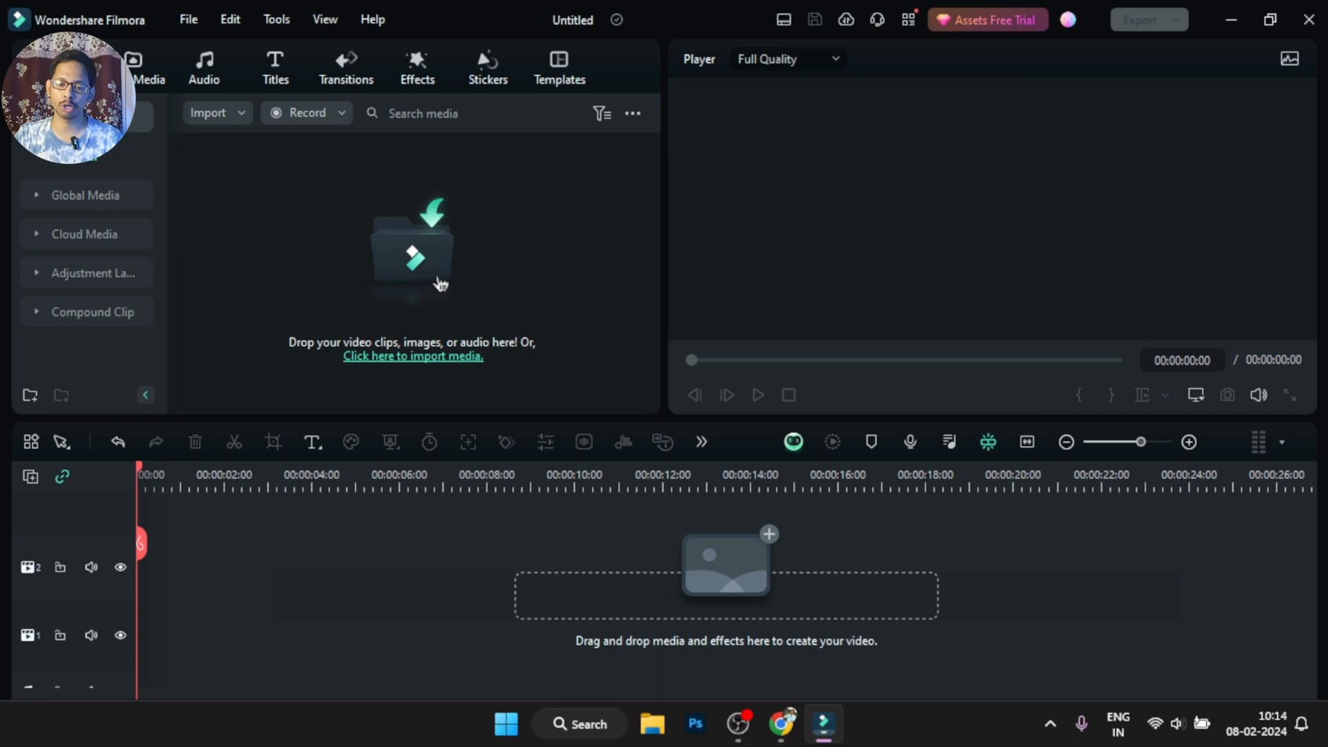
{"action": "left_click", "coordinate": [454, 285]}
{"action": "left_click", "coordinate": [642, 243]}
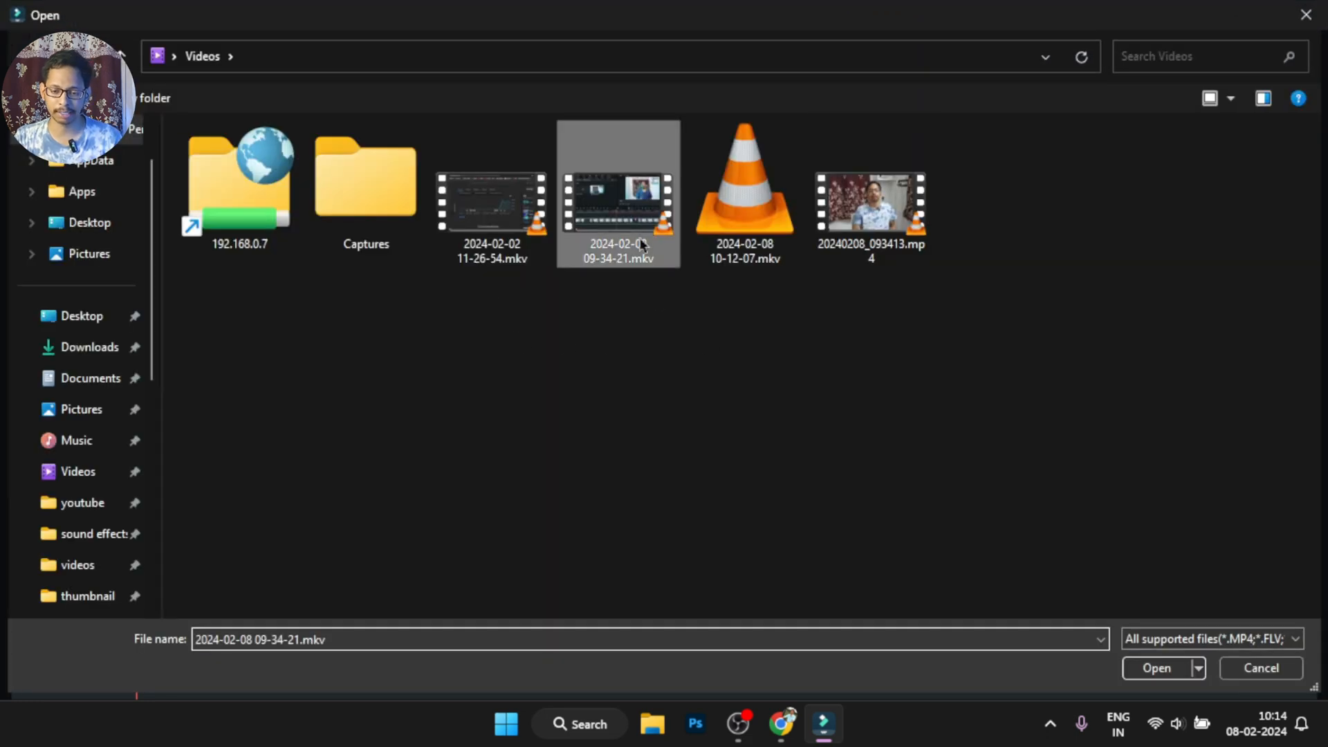
{"action": "left_click", "coordinate": [920, 229], "text": "ctrl"}
{"action": "left_click", "coordinate": [1176, 668]}
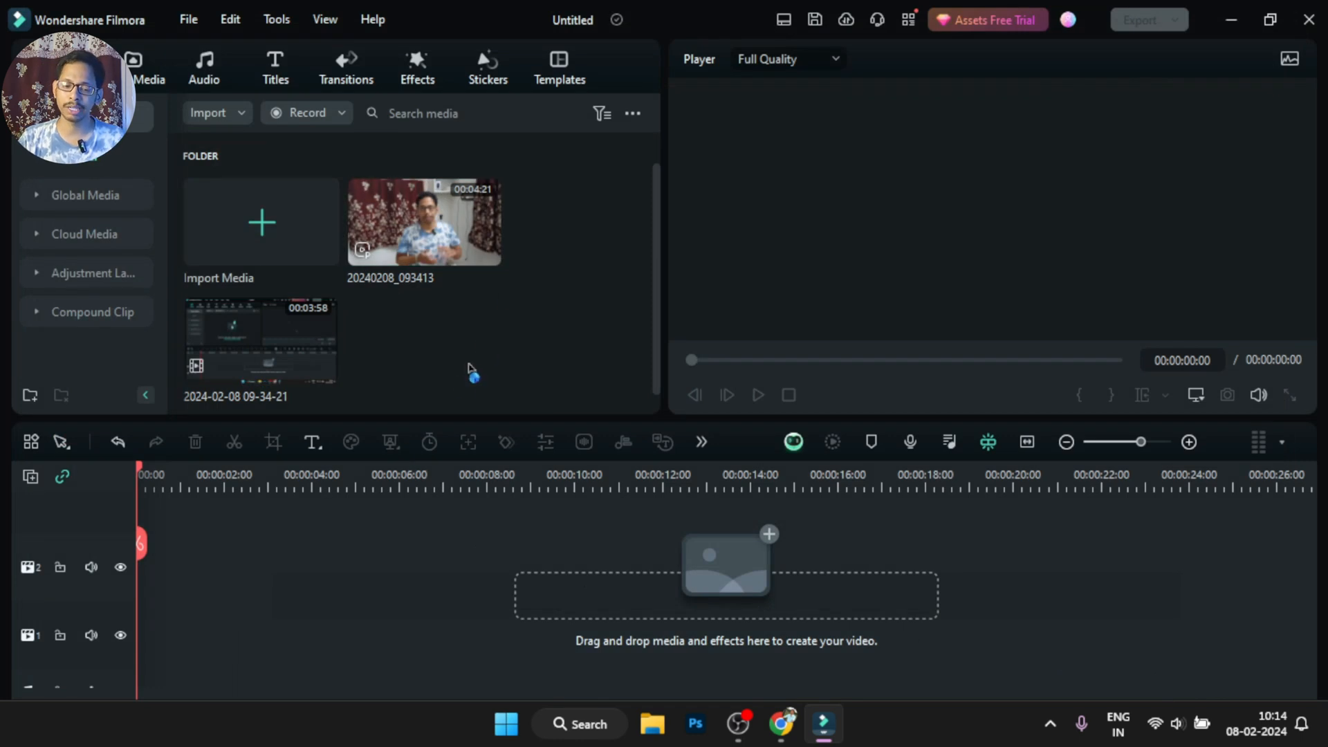
{"action": "double_click", "coordinate": [438, 251]}
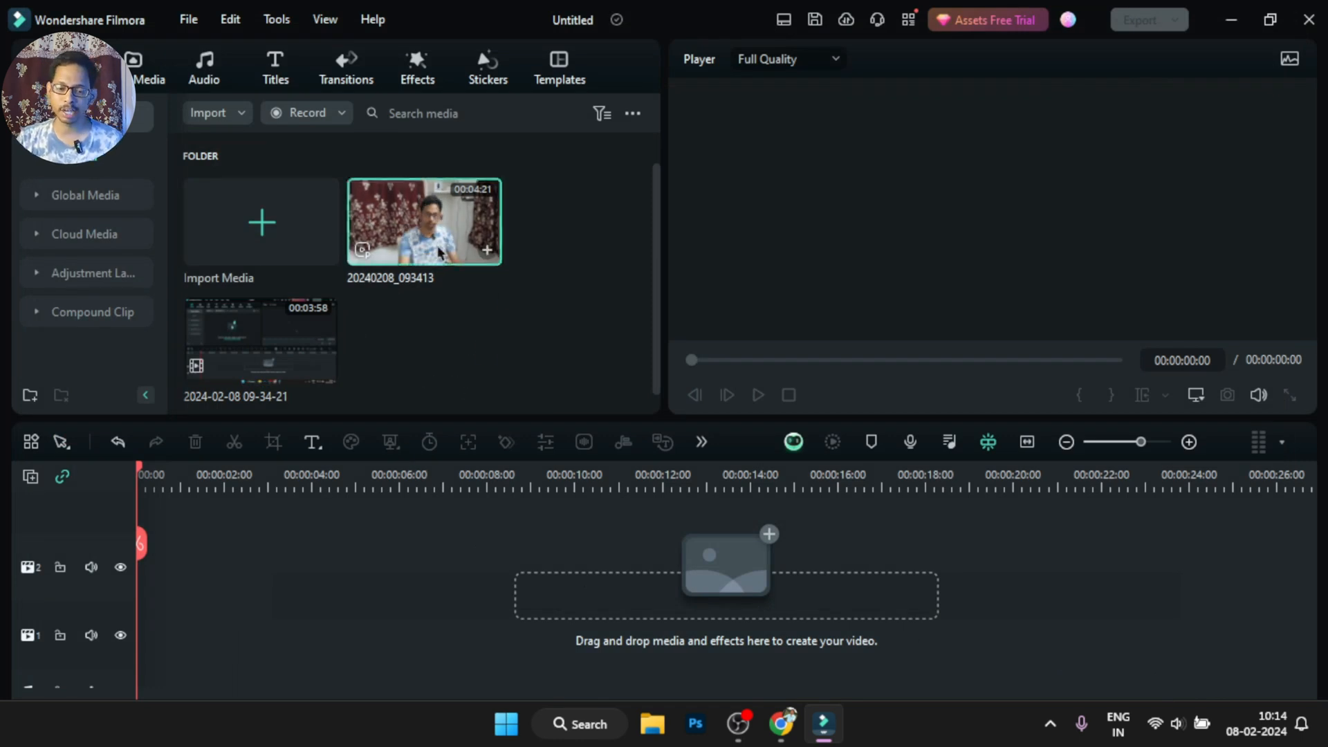
{"action": "double_click", "coordinate": [258, 338]}
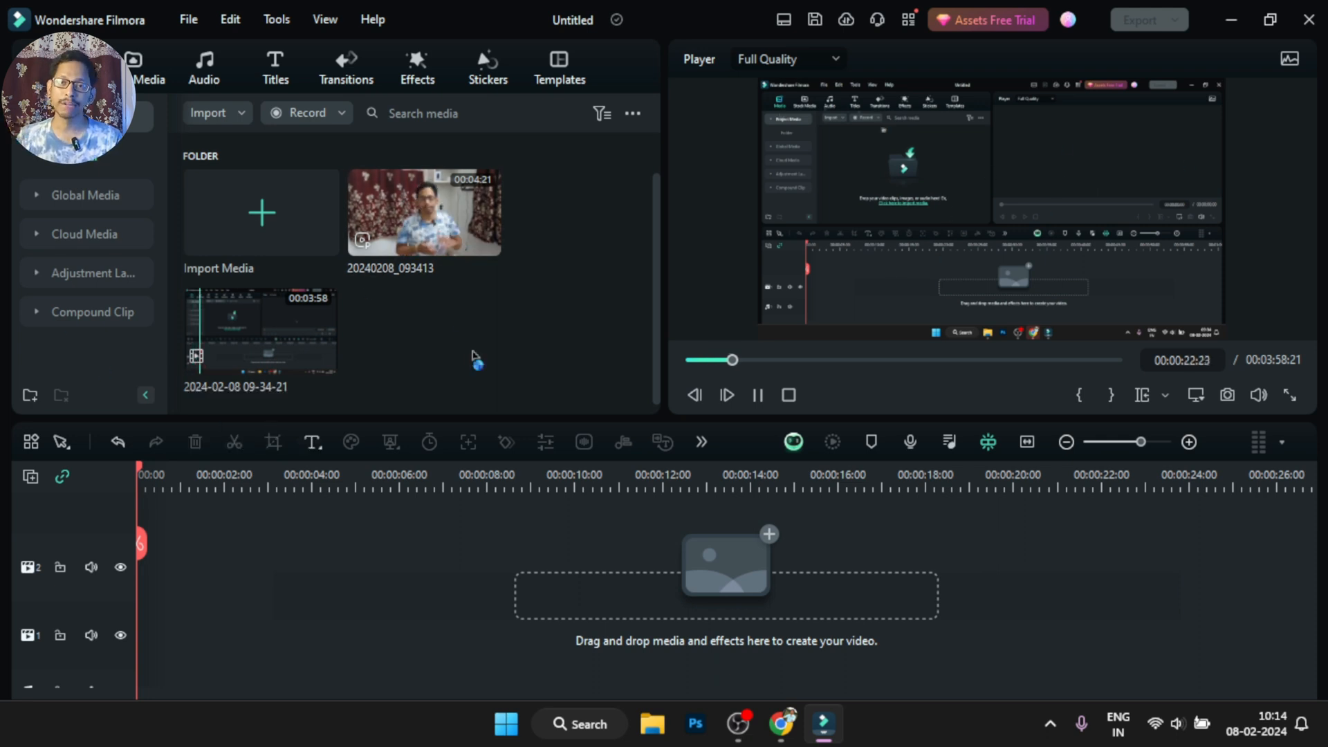
{"action": "left_click", "coordinate": [757, 396]}
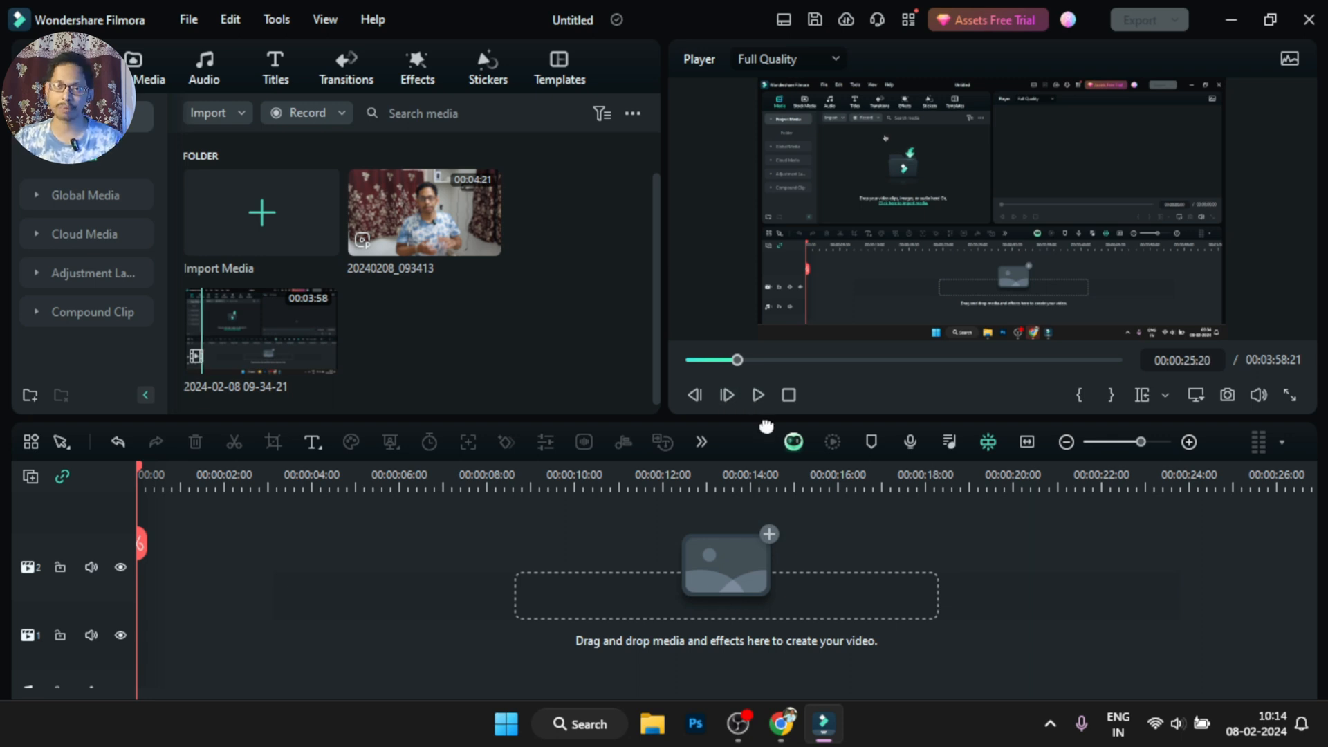
{"action": "left_click_drag", "start_coordinate": [291, 332], "coordinate": [156, 552]}
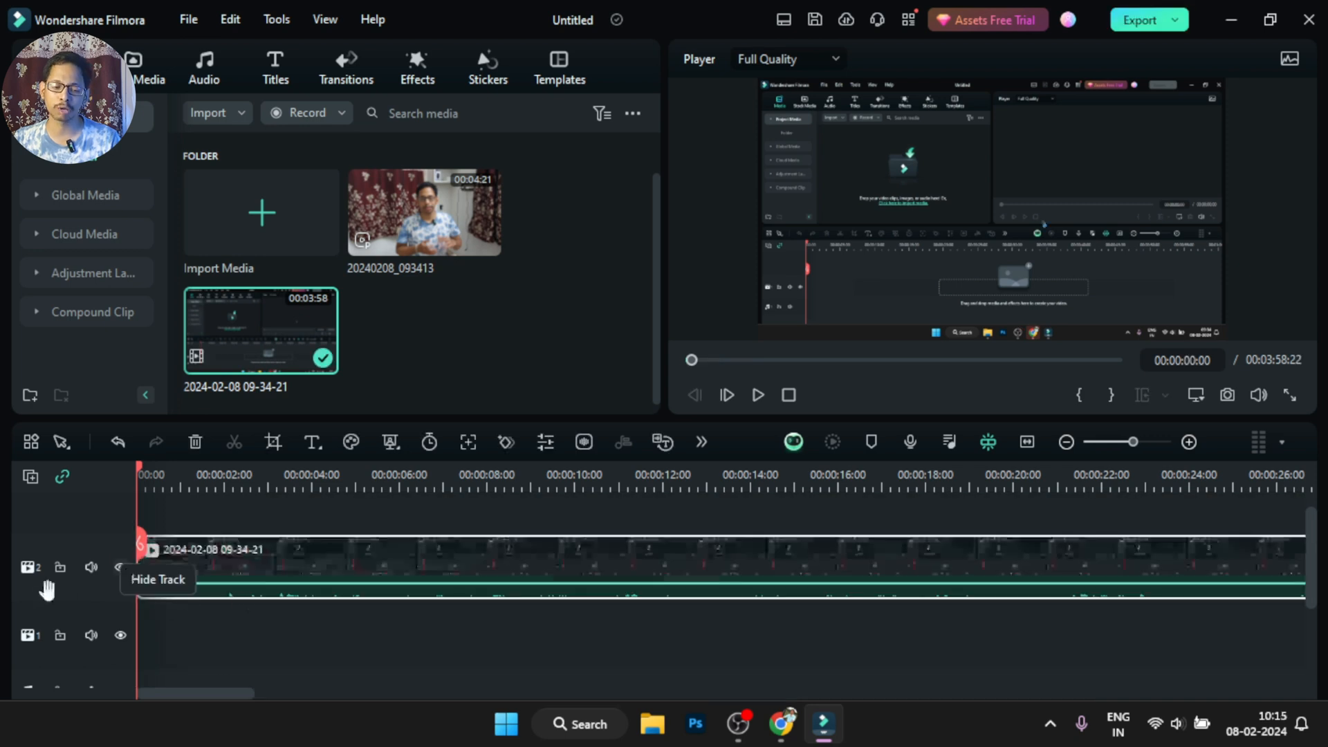
{"action": "left_click_drag", "start_coordinate": [346, 575], "coordinate": [332, 632]}
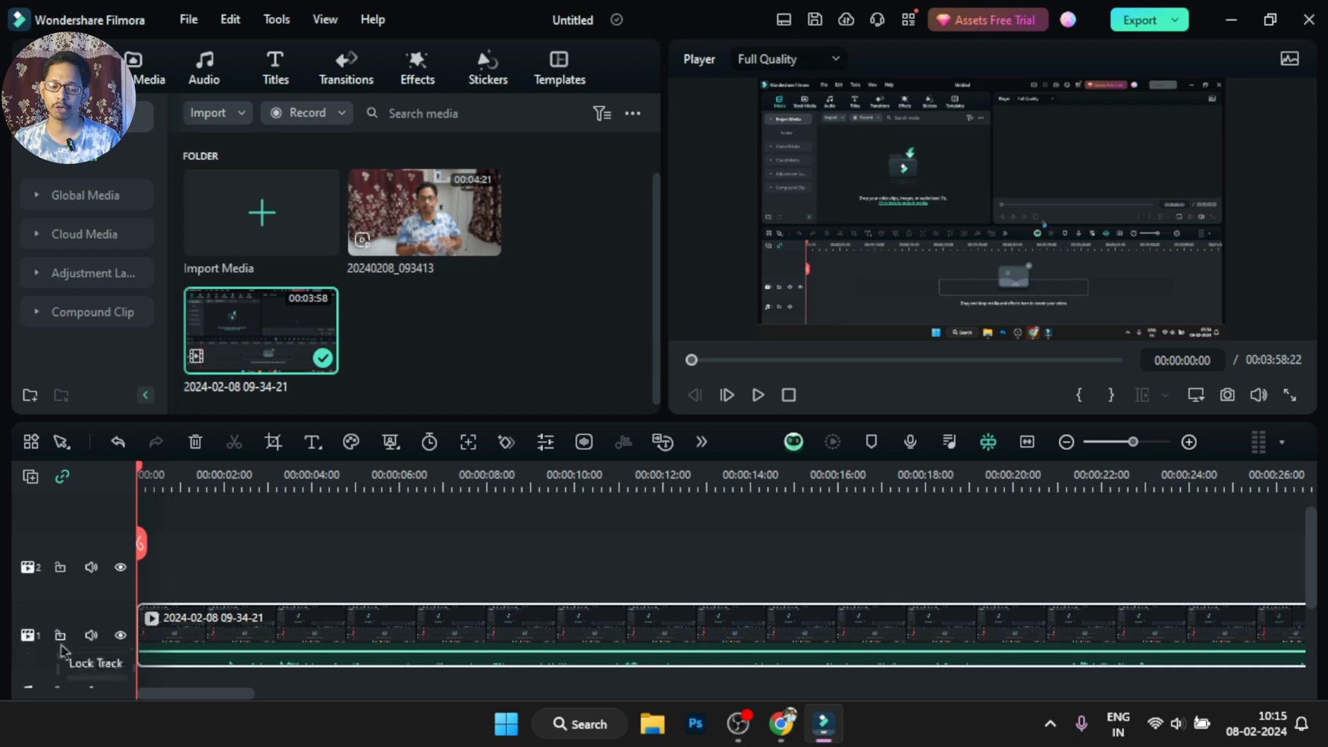
{"action": "left_click_drag", "start_coordinate": [423, 214], "coordinate": [138, 578]}
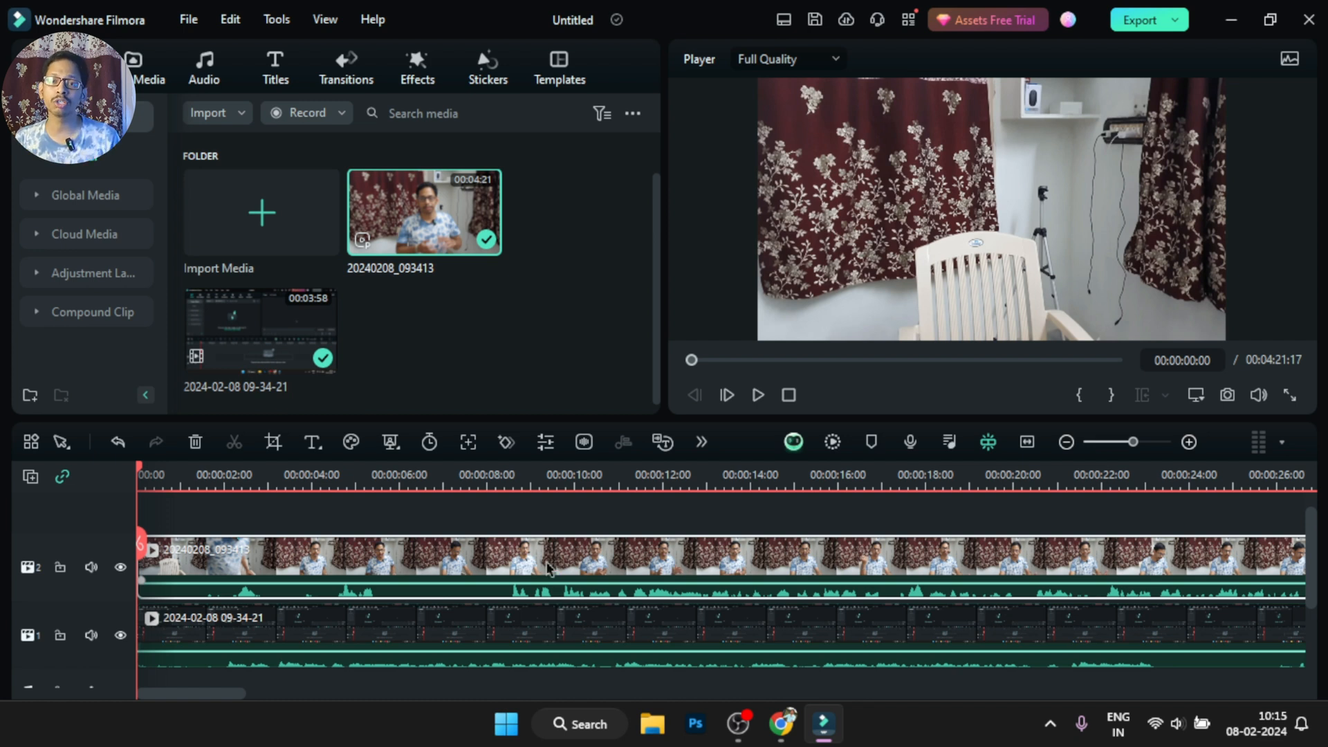
Select both the camera clip and the screen recording on the timeline and automatically synchronize them by audio
{"action": "scroll", "coordinate": [596, 584], "scroll_direction": "down", "scroll_amount": 1}
{"action": "scroll", "coordinate": [591, 618], "scroll_direction": "up", "scroll_amount": 1}
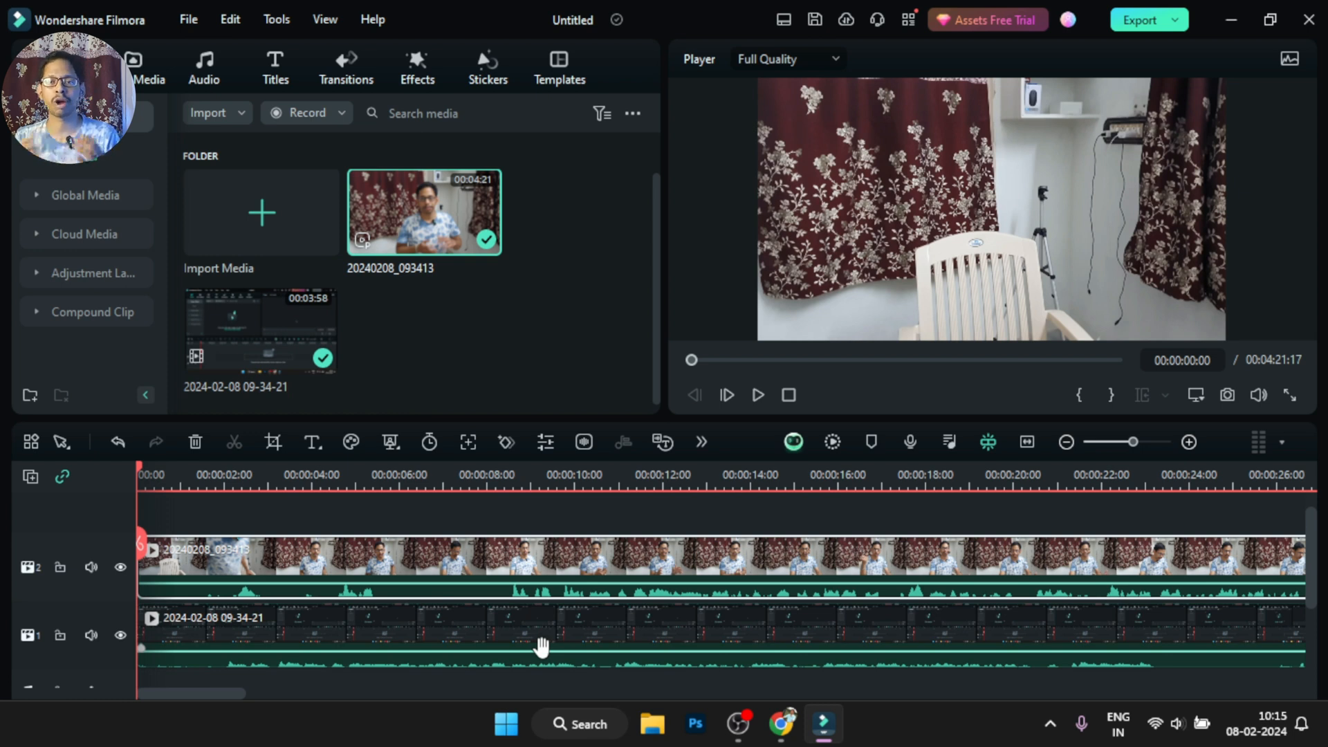
{"action": "left_click", "coordinate": [666, 645]}
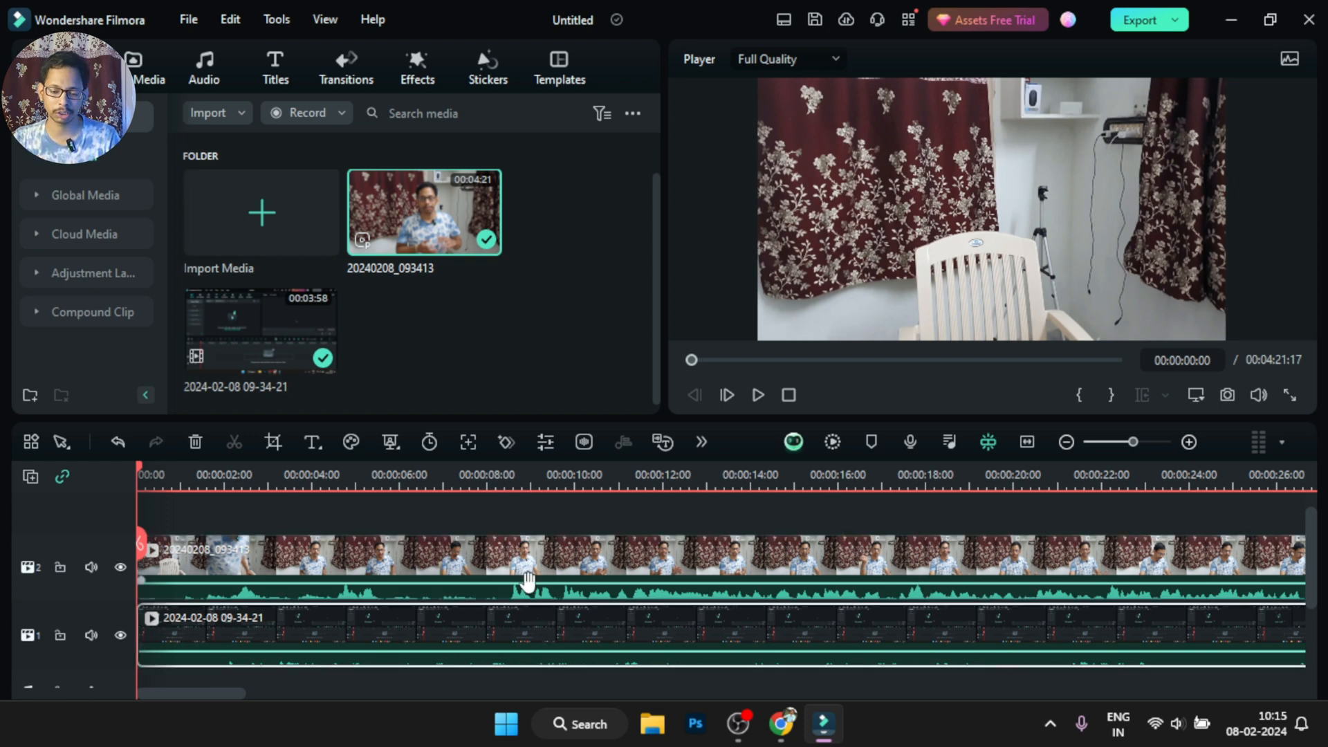
{"action": "left_click", "coordinate": [590, 566], "text": "ctrl"}
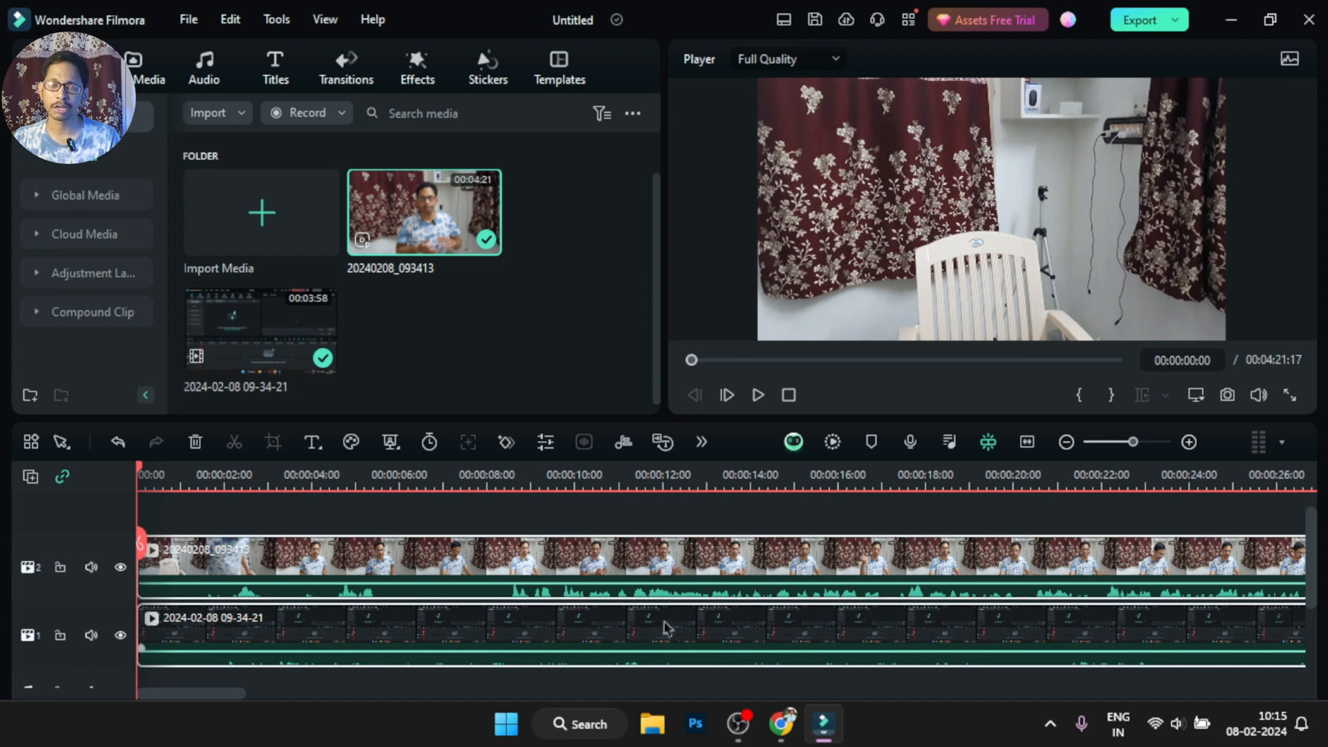
{"action": "left_click", "coordinate": [623, 443]}
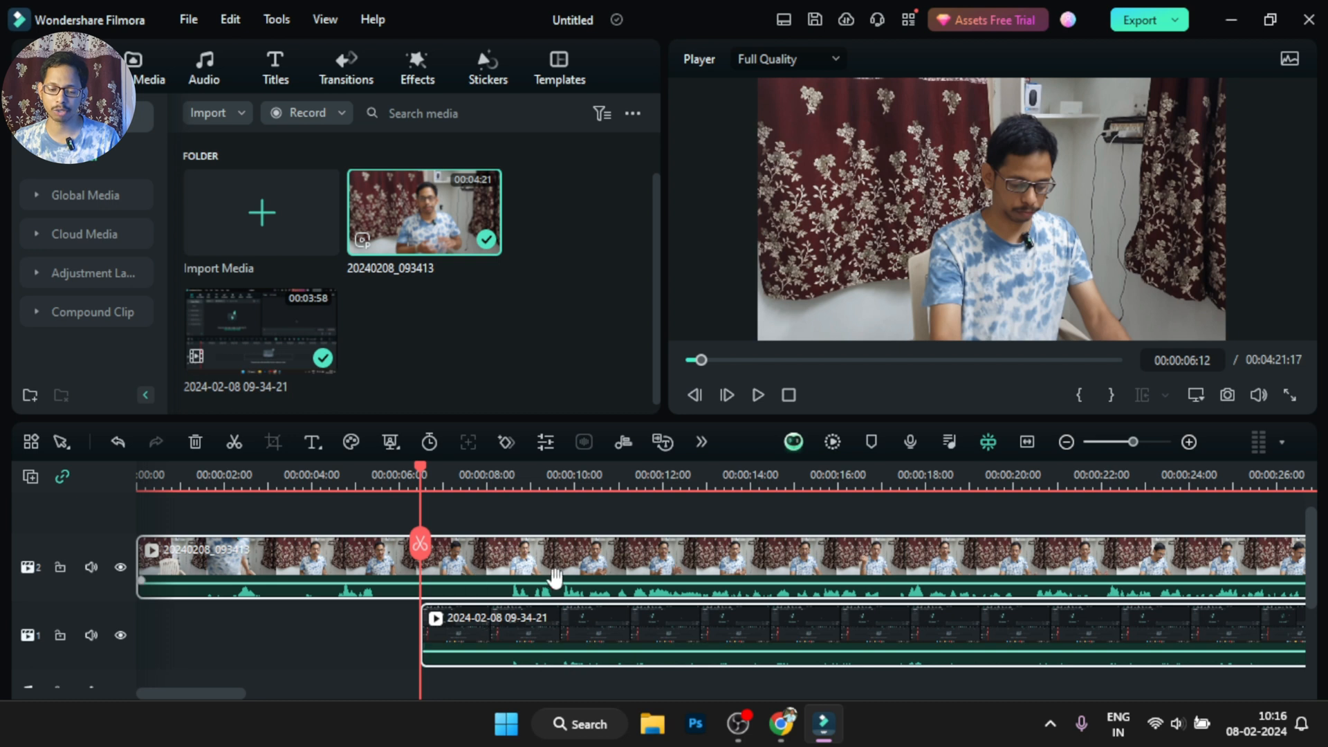
Split the camera clip at 00:00:06:12, where the screen recording starts, and delete its opening portion
{"action": "key", "text": "ctrl+b"}
{"action": "left_click", "coordinate": [342, 573]}
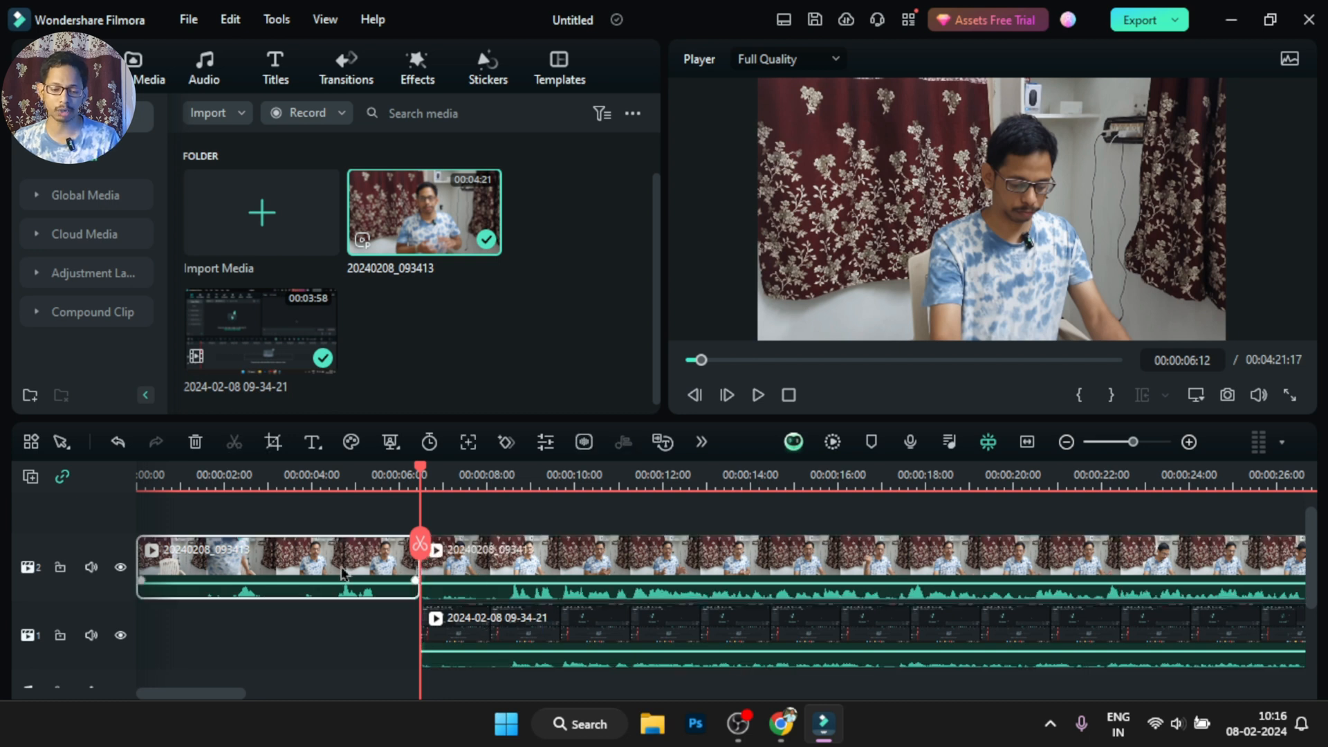
{"action": "key", "text": "Delete"}
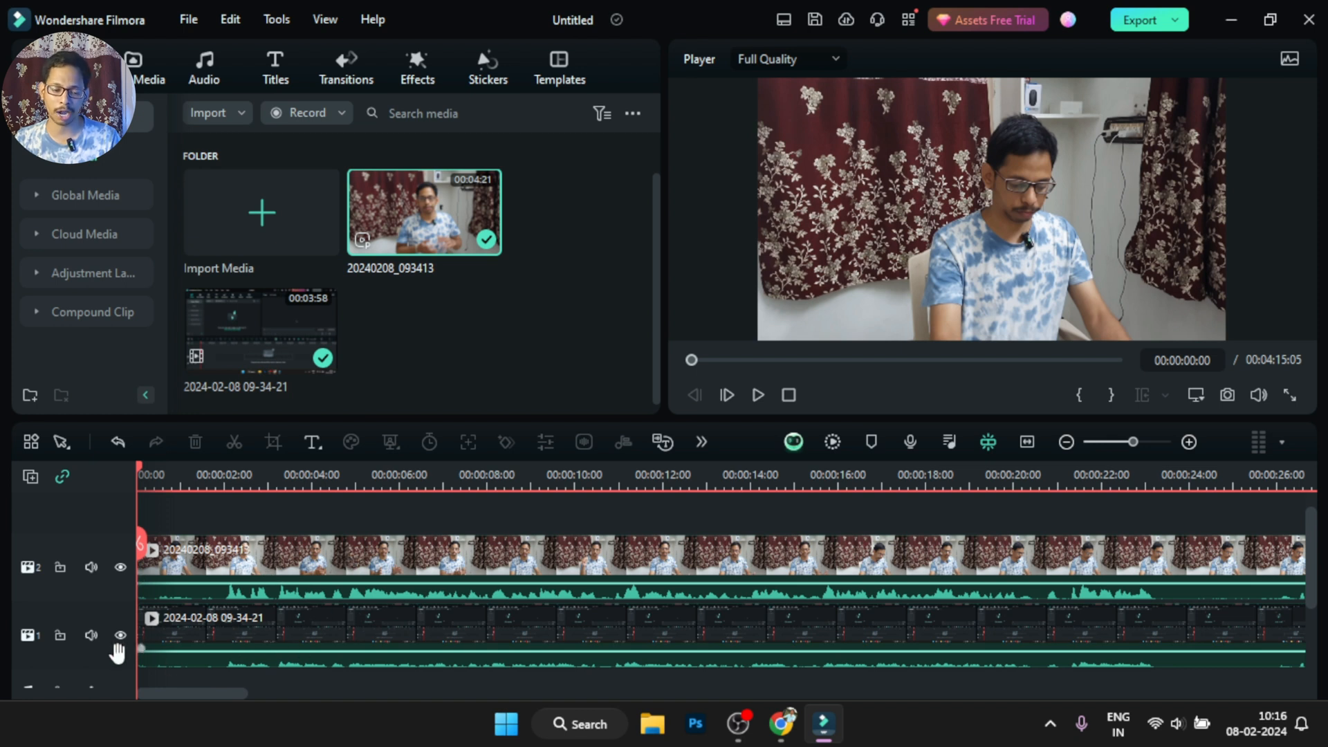
Mute video track 1 and restore its sound
{"action": "left_click", "coordinate": [94, 636]}
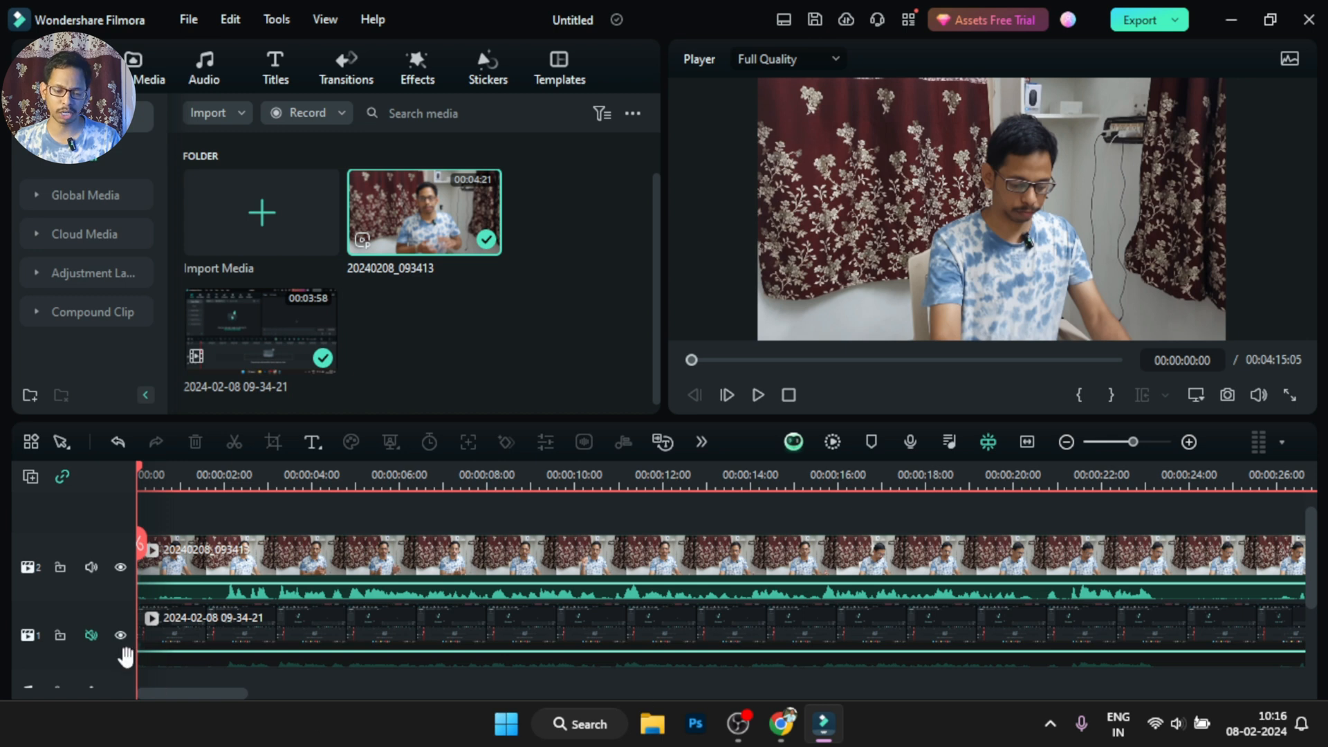
{"action": "left_click", "coordinate": [90, 636]}
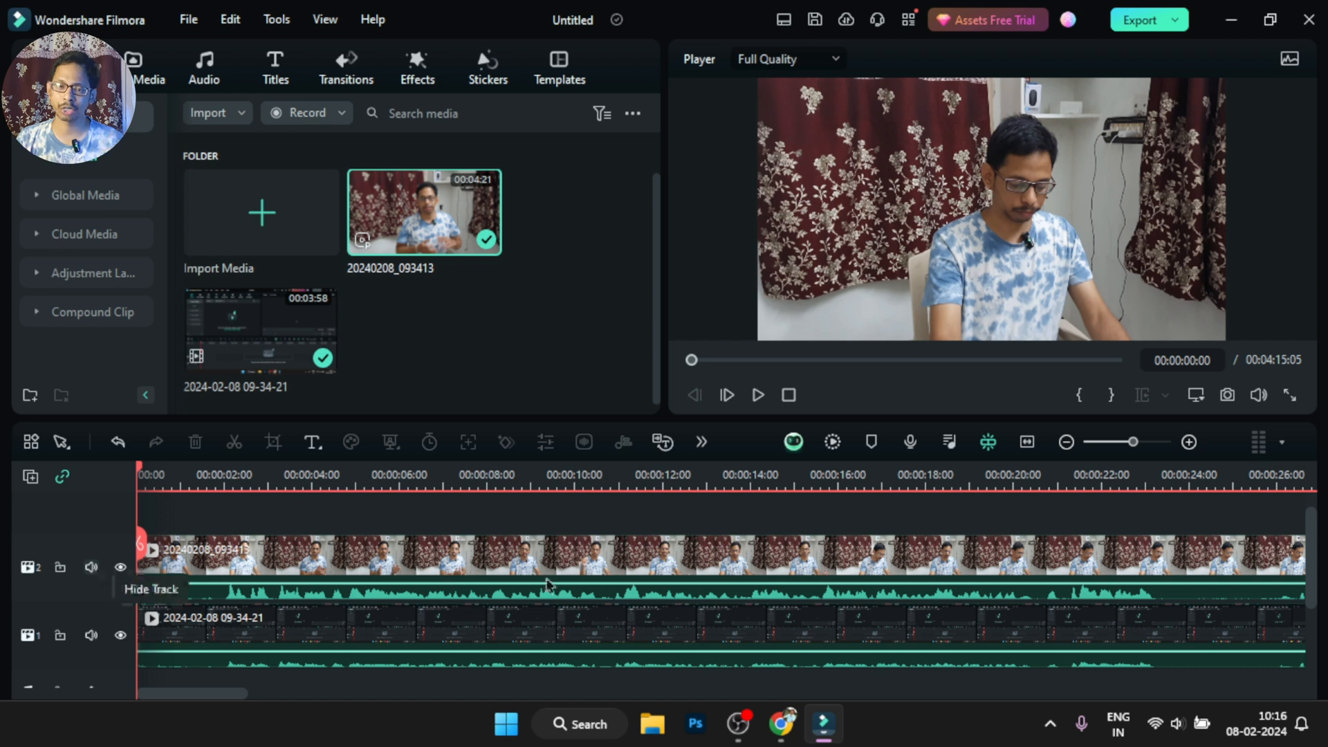
Shrink video tracks 1 and 2 to a lower height so both tracks and the audio track fit in the timeline
{"action": "left_click", "coordinate": [460, 576]}
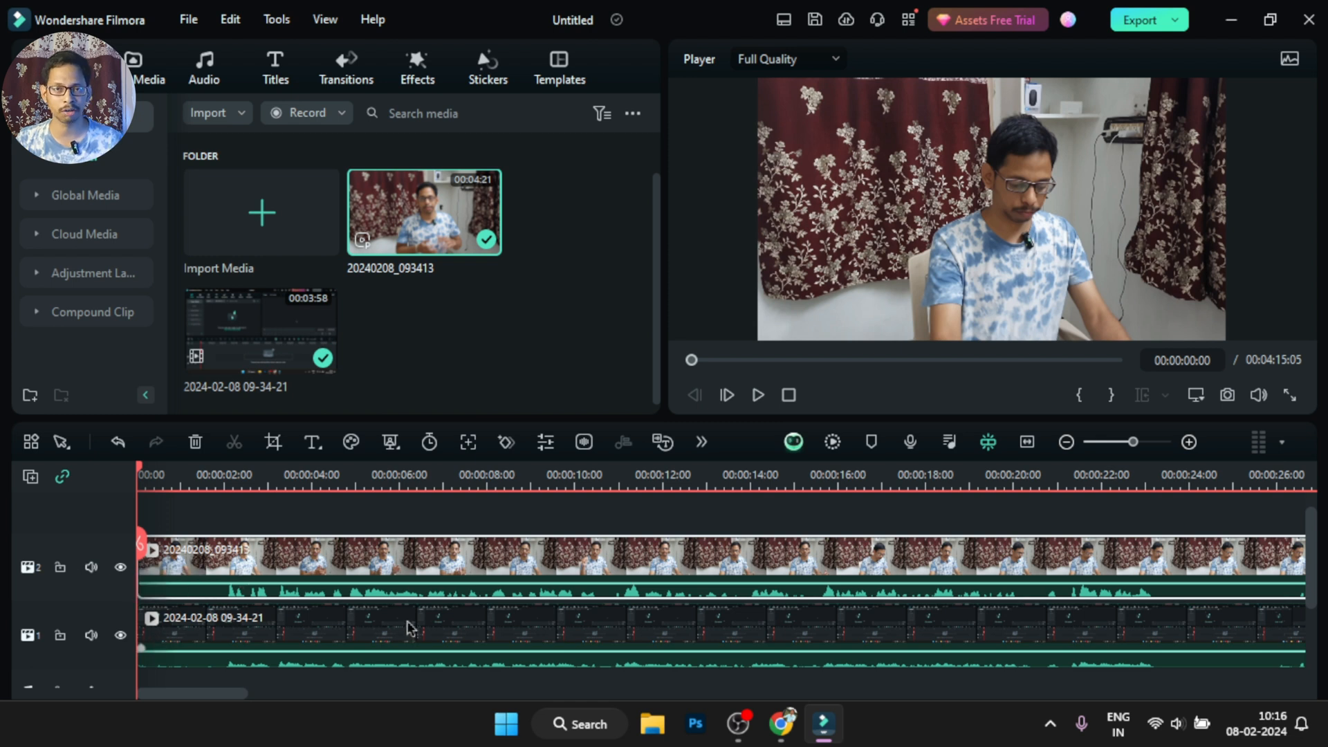
{"action": "scroll", "coordinate": [654, 626], "scroll_direction": "down", "scroll_amount": 1}
{"action": "scroll", "coordinate": [484, 628], "scroll_direction": "up", "scroll_amount": 1}
{"action": "left_click_drag", "start_coordinate": [108, 600], "coordinate": [115, 647]}
{"action": "left_click_drag", "start_coordinate": [100, 561], "coordinate": [110, 604]}
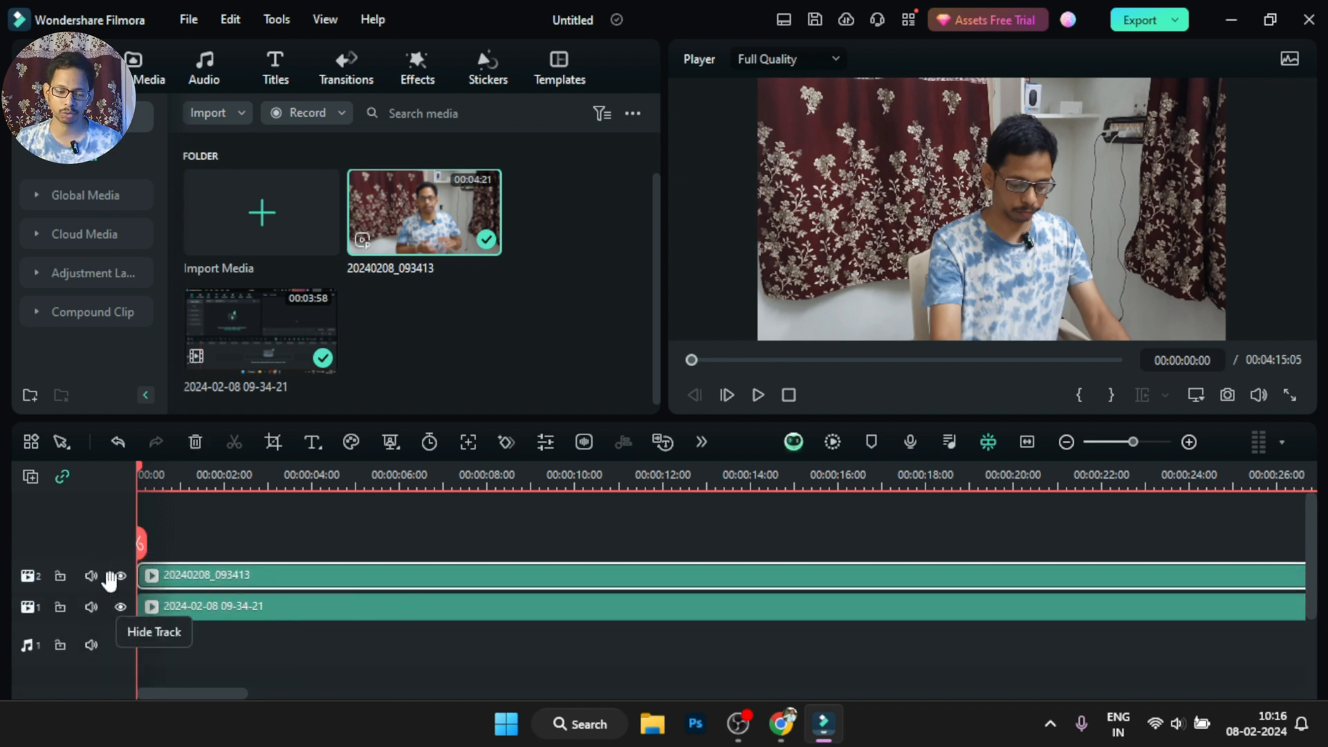
{"action": "left_click_drag", "start_coordinate": [104, 557], "coordinate": [109, 540]}
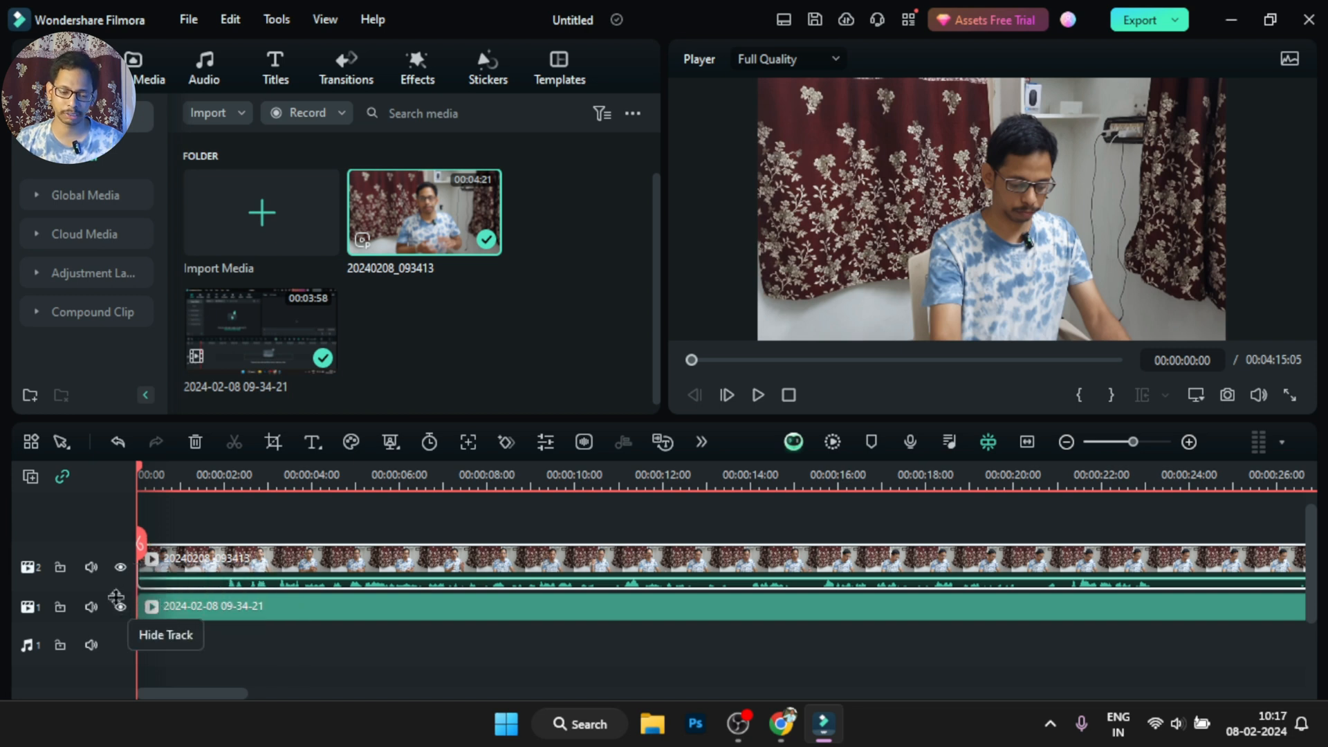
{"action": "left_click_drag", "start_coordinate": [113, 598], "coordinate": [117, 583]}
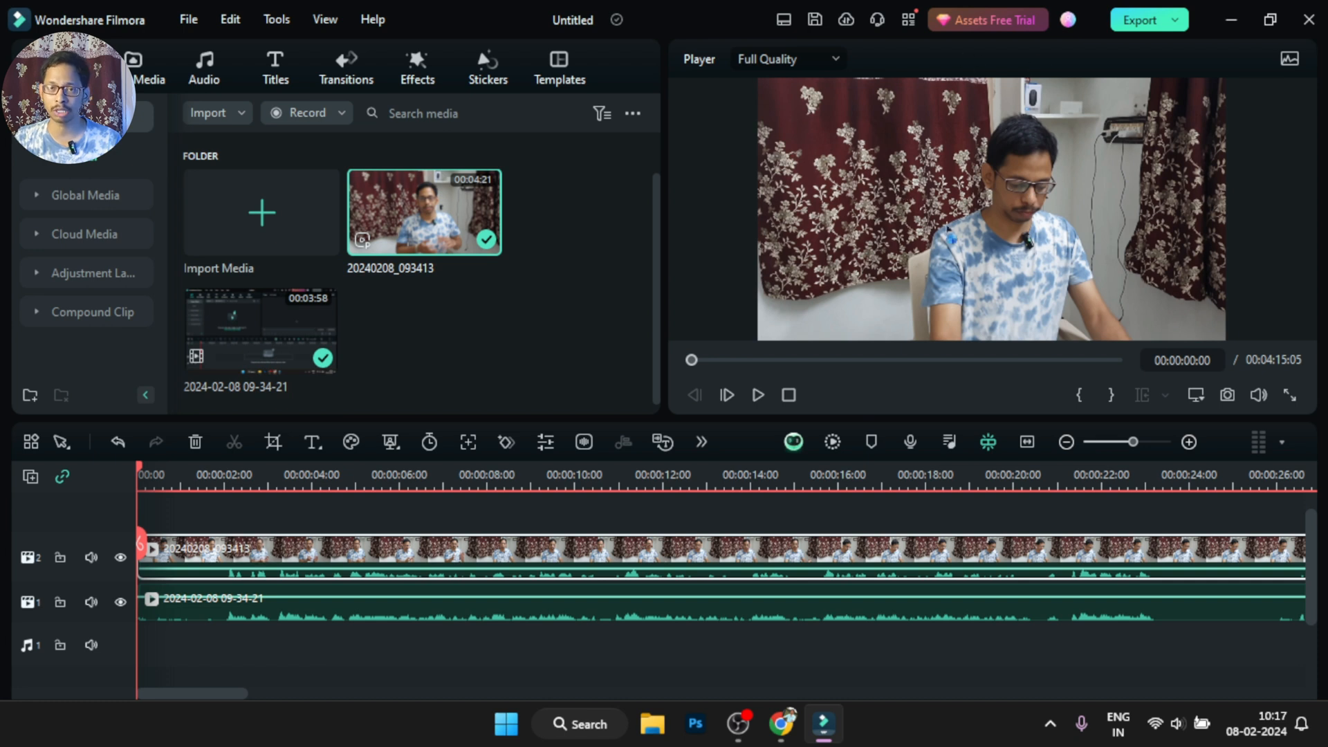
Open the camera clip's mask settings, try the Rectangle, Parallel Lines, single line, Love and Star shapes, and apply the Circle mask
{"action": "double_click", "coordinate": [503, 551]}
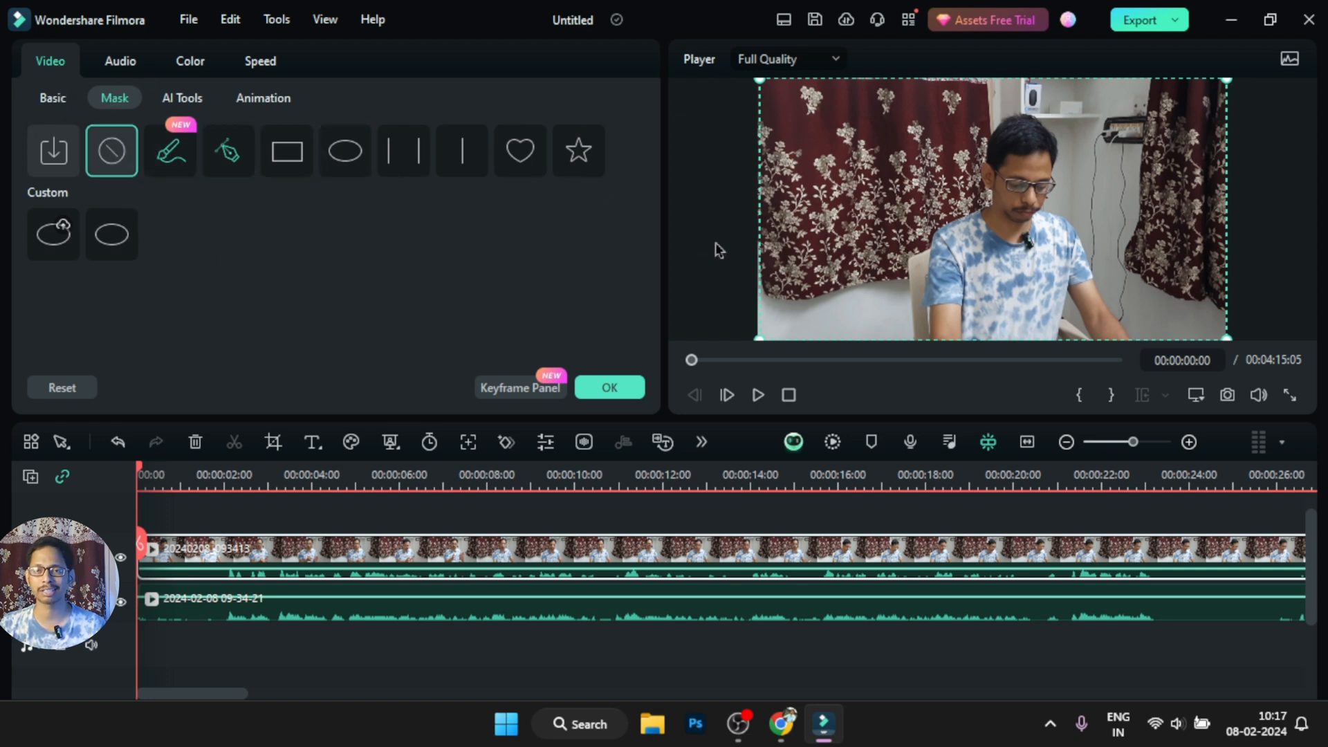
{"action": "left_click", "coordinate": [287, 152]}
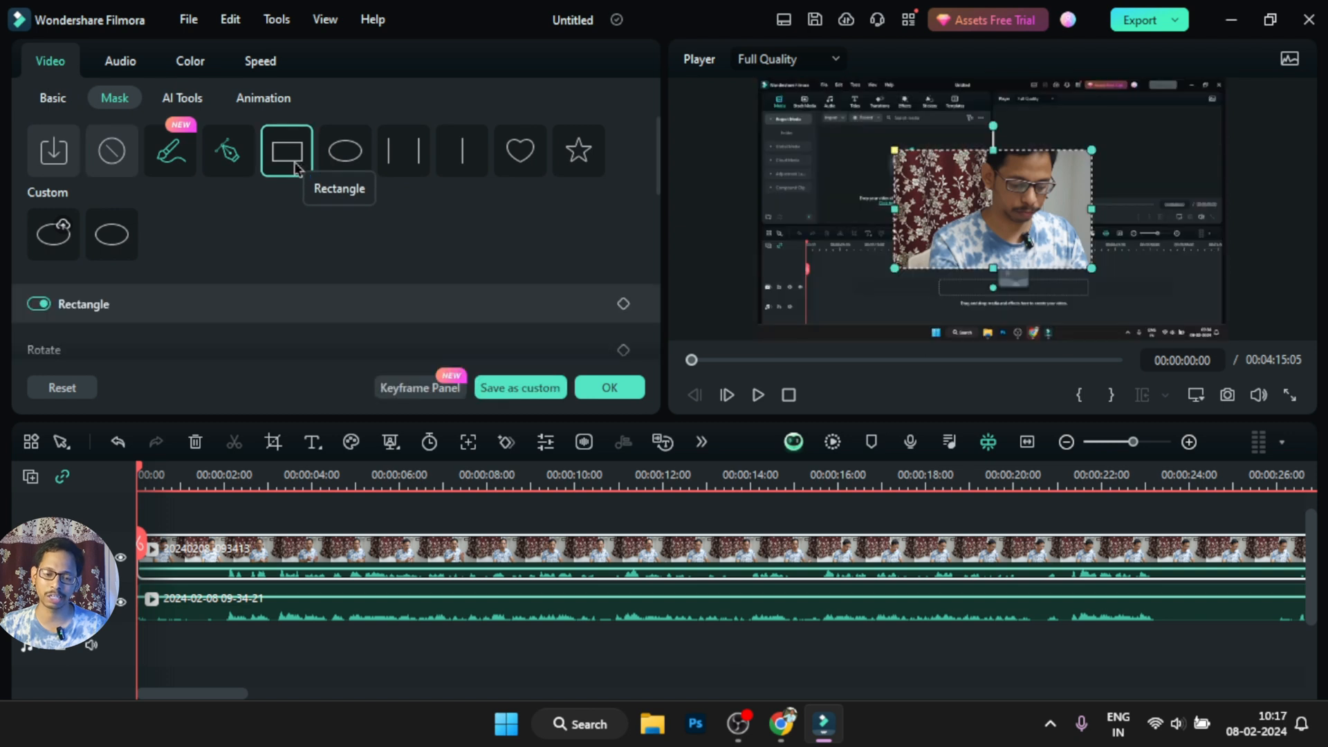
{"action": "left_click", "coordinate": [346, 154]}
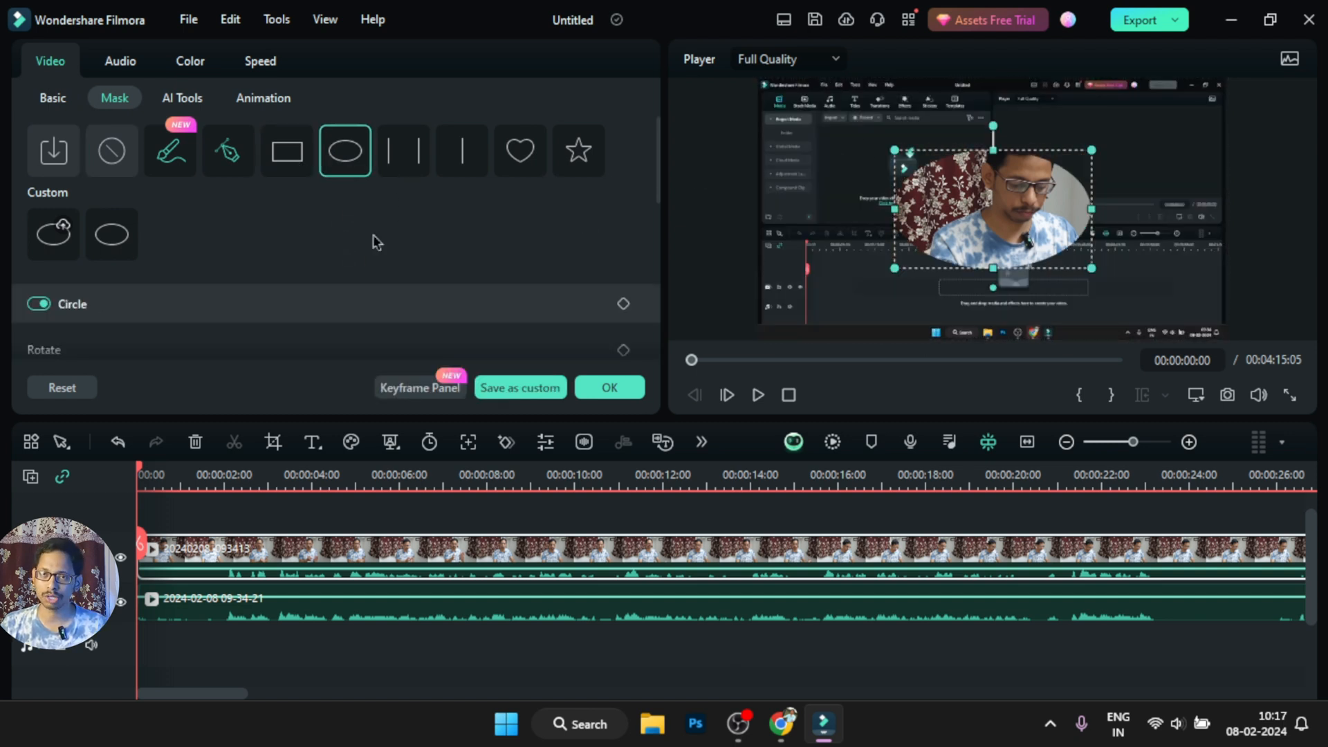
{"action": "left_click", "coordinate": [409, 166]}
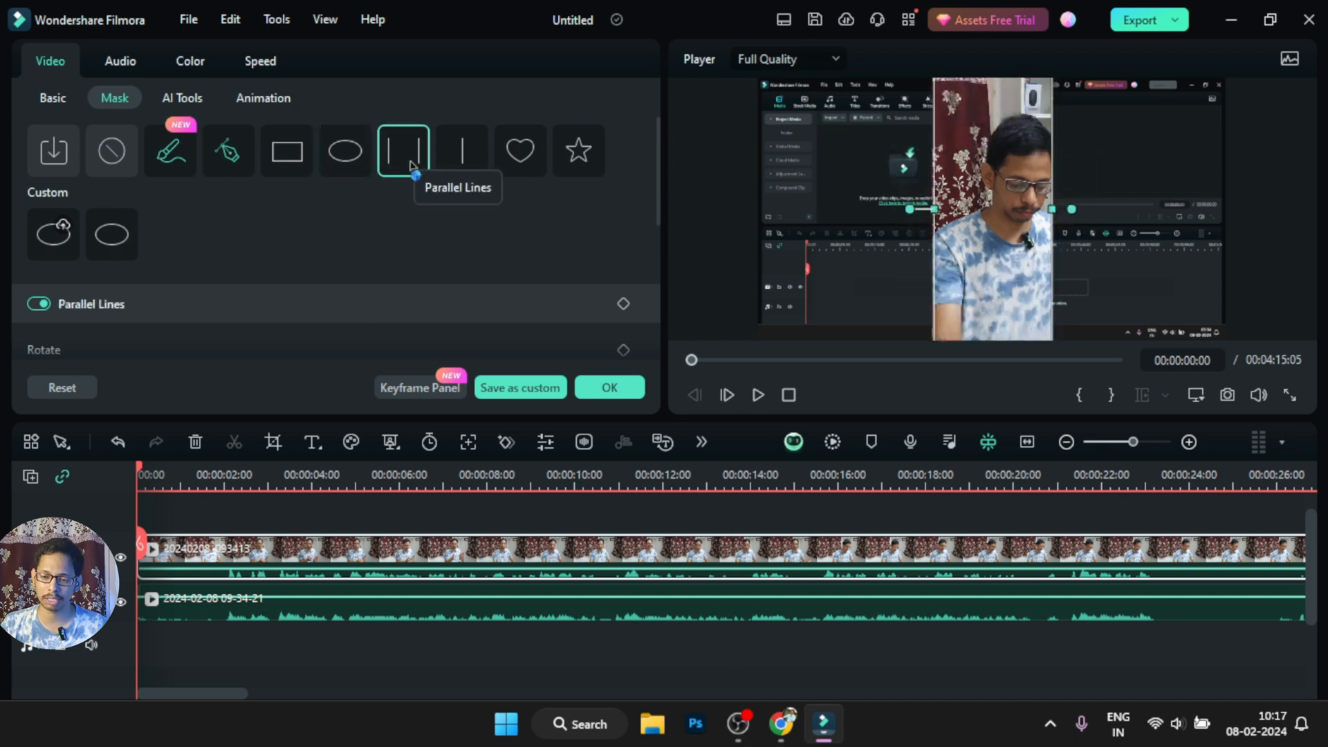
{"action": "left_click", "coordinate": [464, 166]}
{"action": "left_click", "coordinate": [542, 169]}
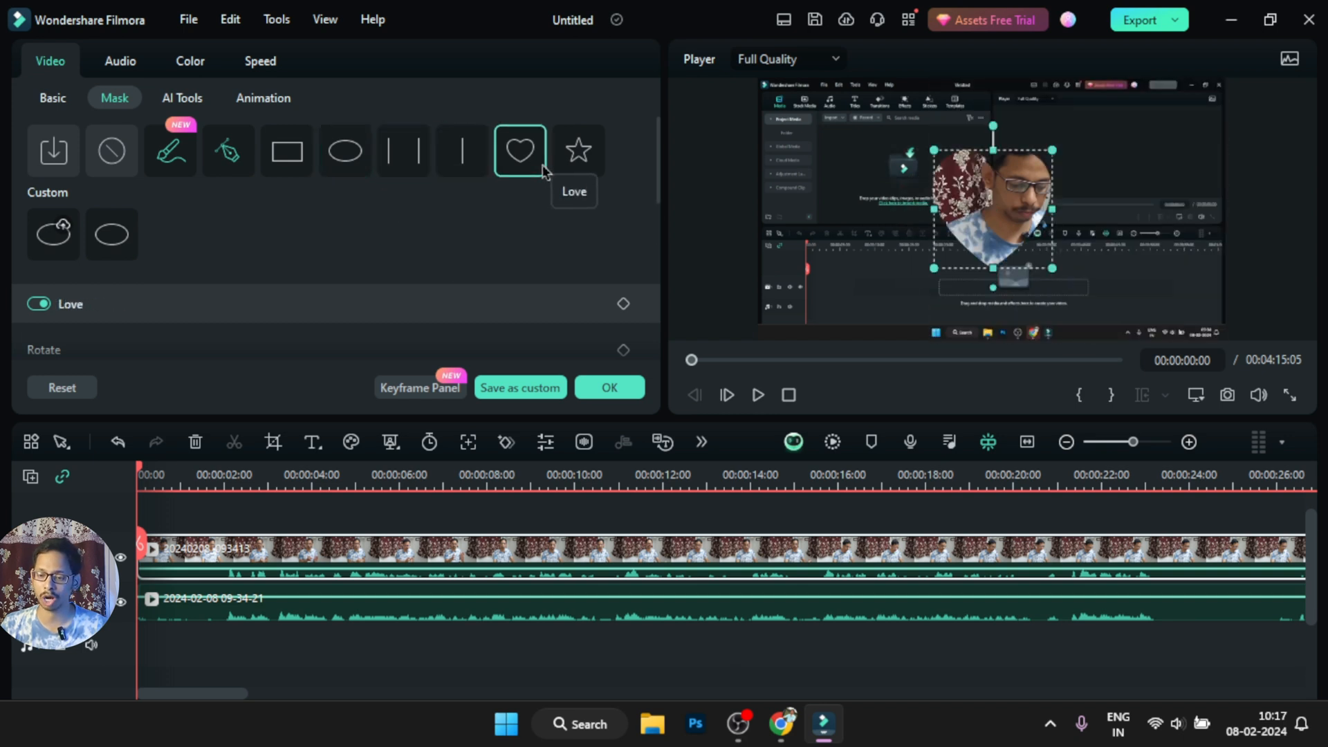
{"action": "left_click", "coordinate": [580, 166]}
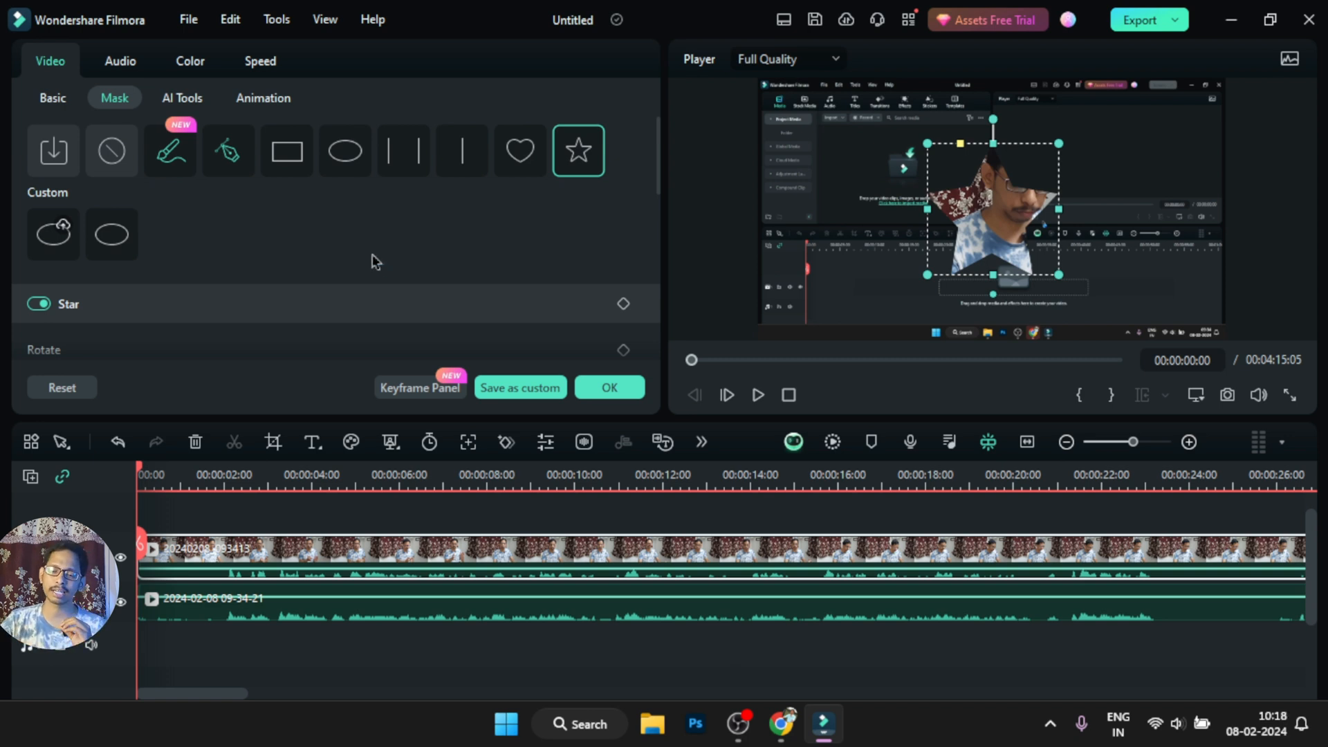
{"action": "left_click", "coordinate": [349, 174]}
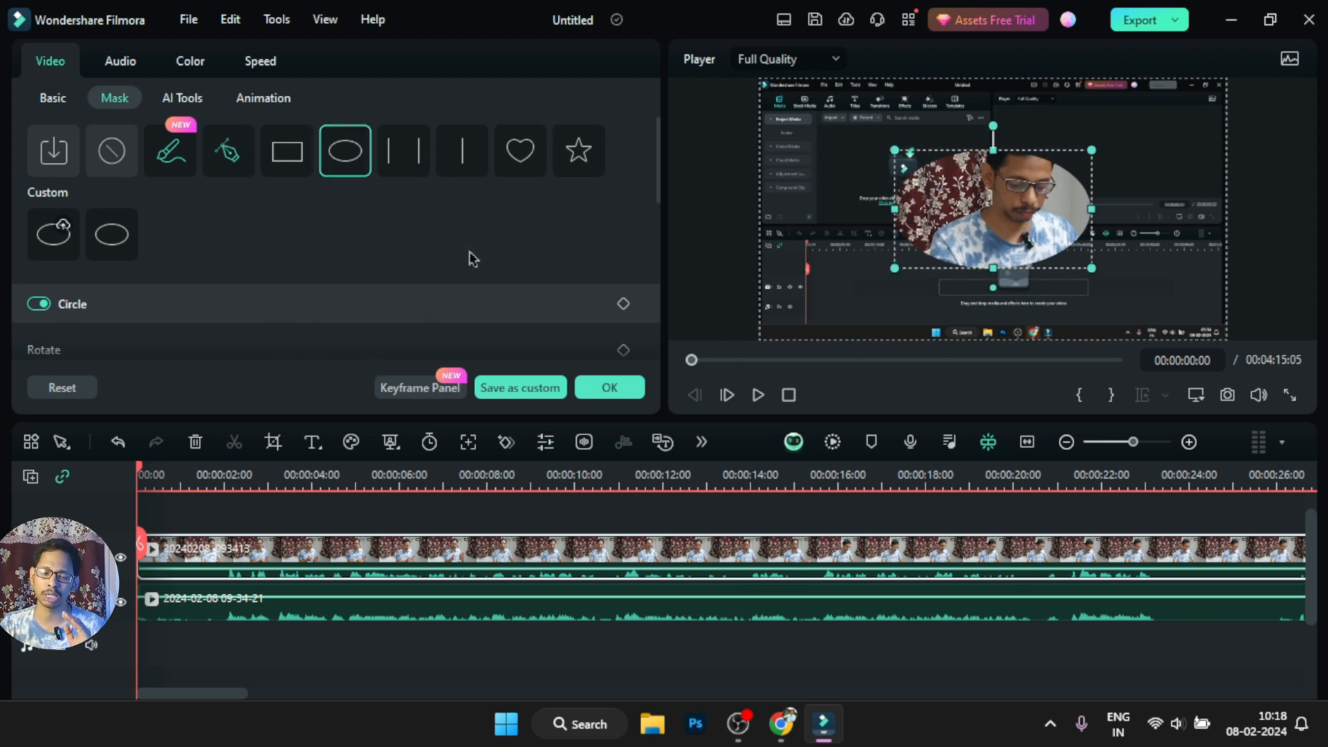
Examine the adjustable settings of the Circle, Rectangle and Parallel Lines masks, returning to the Circle mask
{"action": "scroll", "coordinate": [262, 311], "scroll_direction": "down", "scroll_amount": 5}
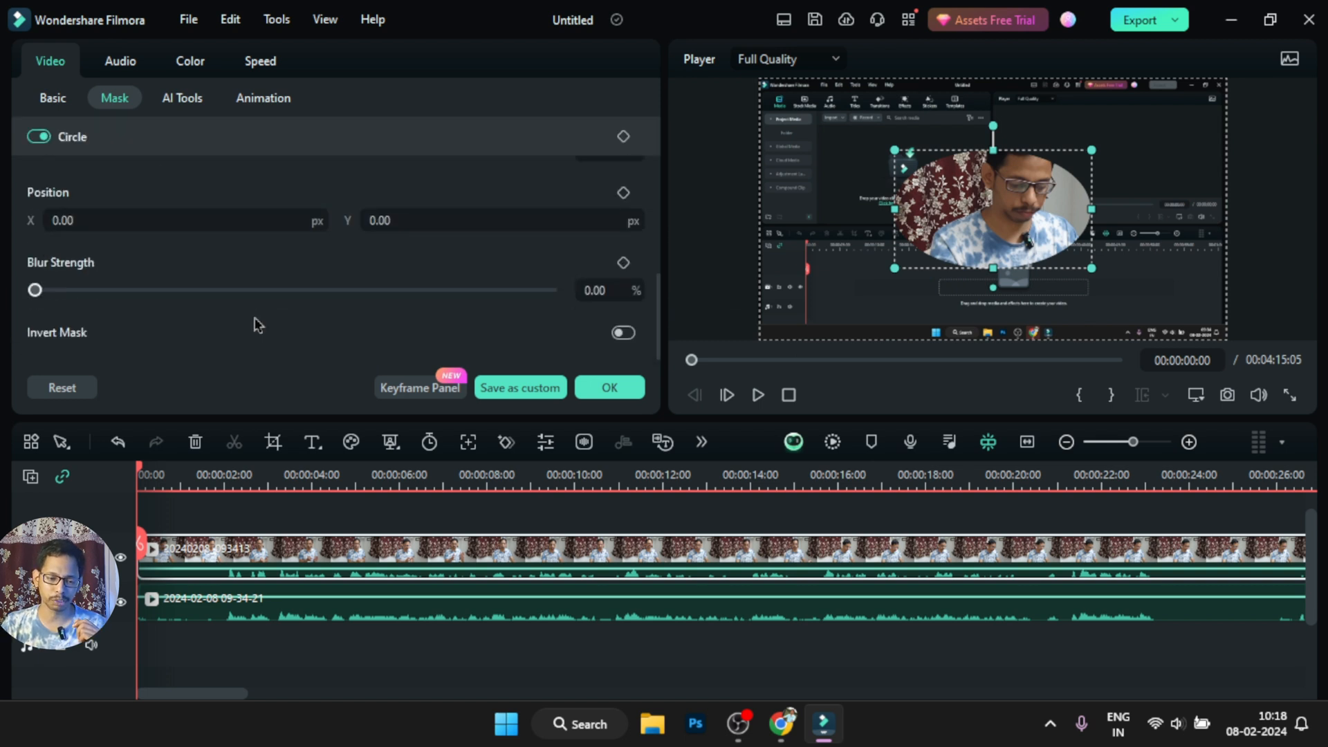
{"action": "scroll", "coordinate": [259, 322], "scroll_direction": "up", "scroll_amount": 5}
{"action": "left_click", "coordinate": [286, 150]}
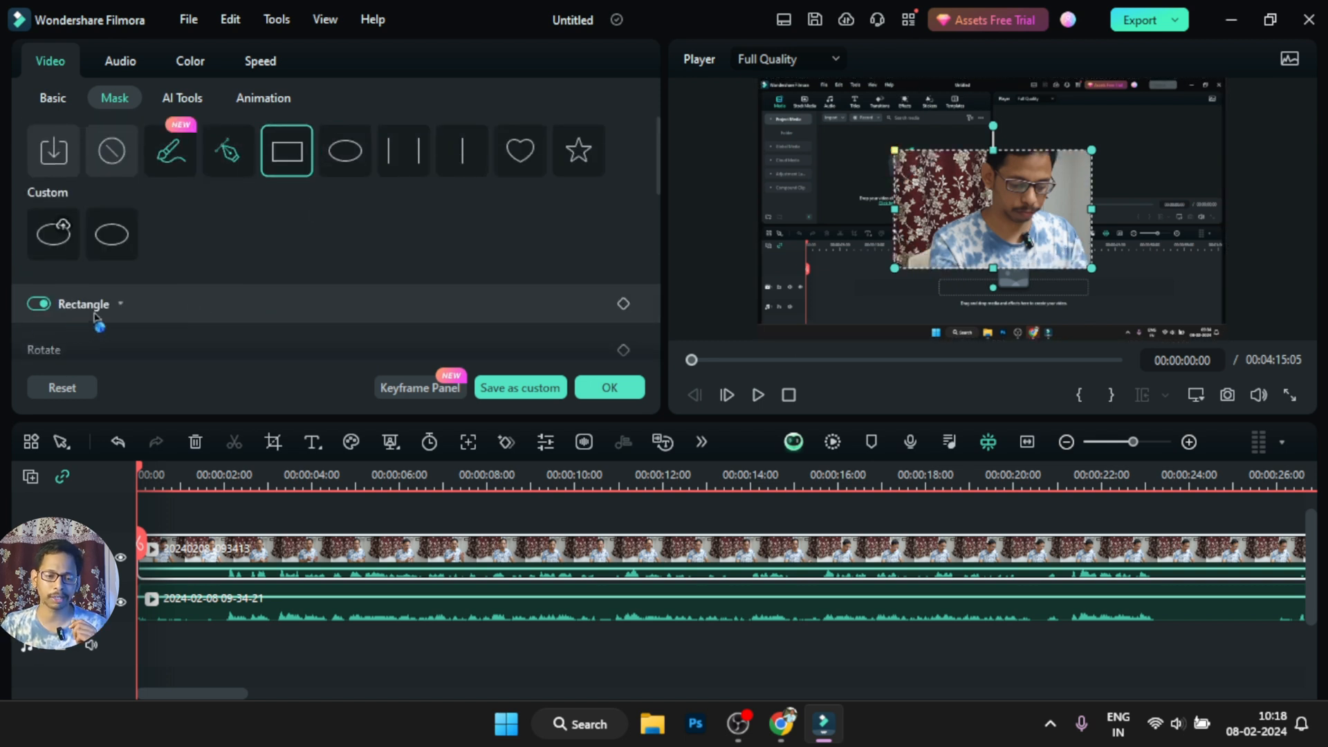
{"action": "scroll", "coordinate": [292, 328], "scroll_direction": "down", "scroll_amount": 3}
{"action": "scroll", "coordinate": [292, 330], "scroll_direction": "down", "scroll_amount": 2}
{"action": "scroll", "coordinate": [298, 311], "scroll_direction": "up", "scroll_amount": 6}
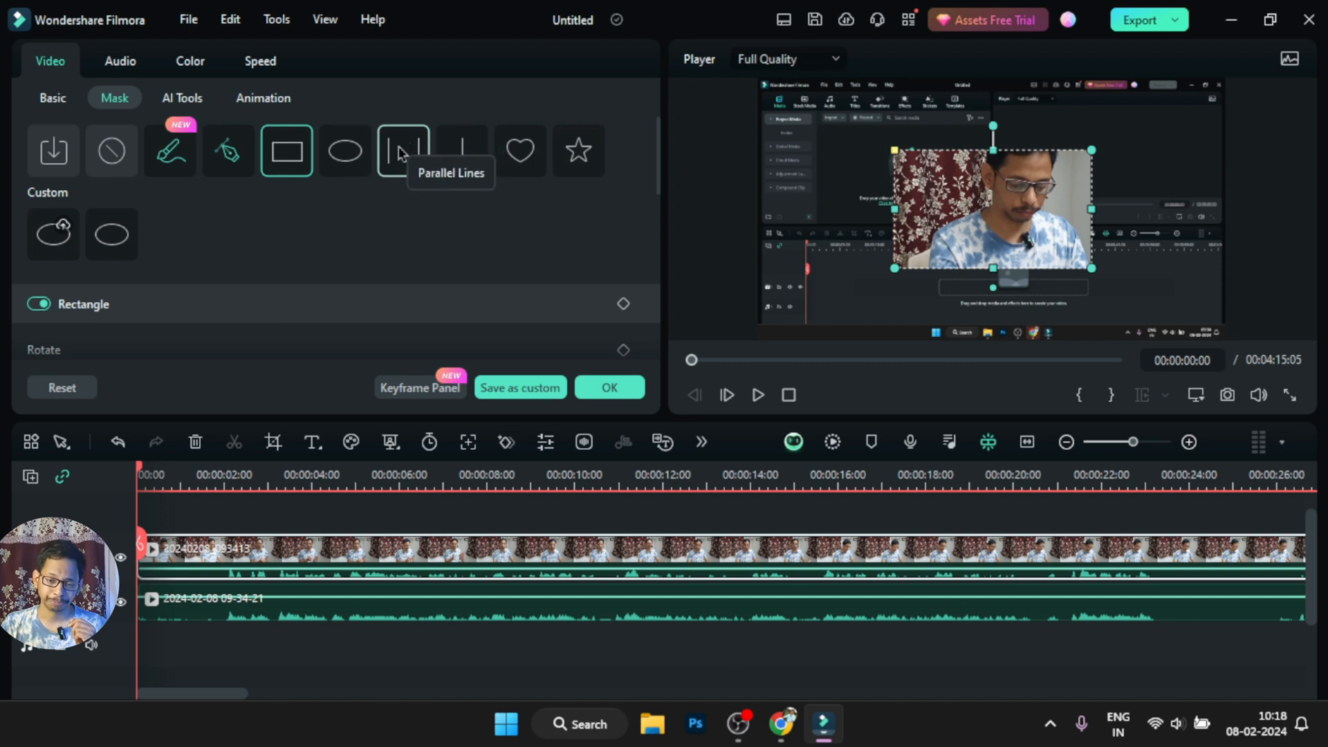
{"action": "left_click", "coordinate": [403, 150]}
{"action": "scroll", "coordinate": [331, 290], "scroll_direction": "down", "scroll_amount": 4}
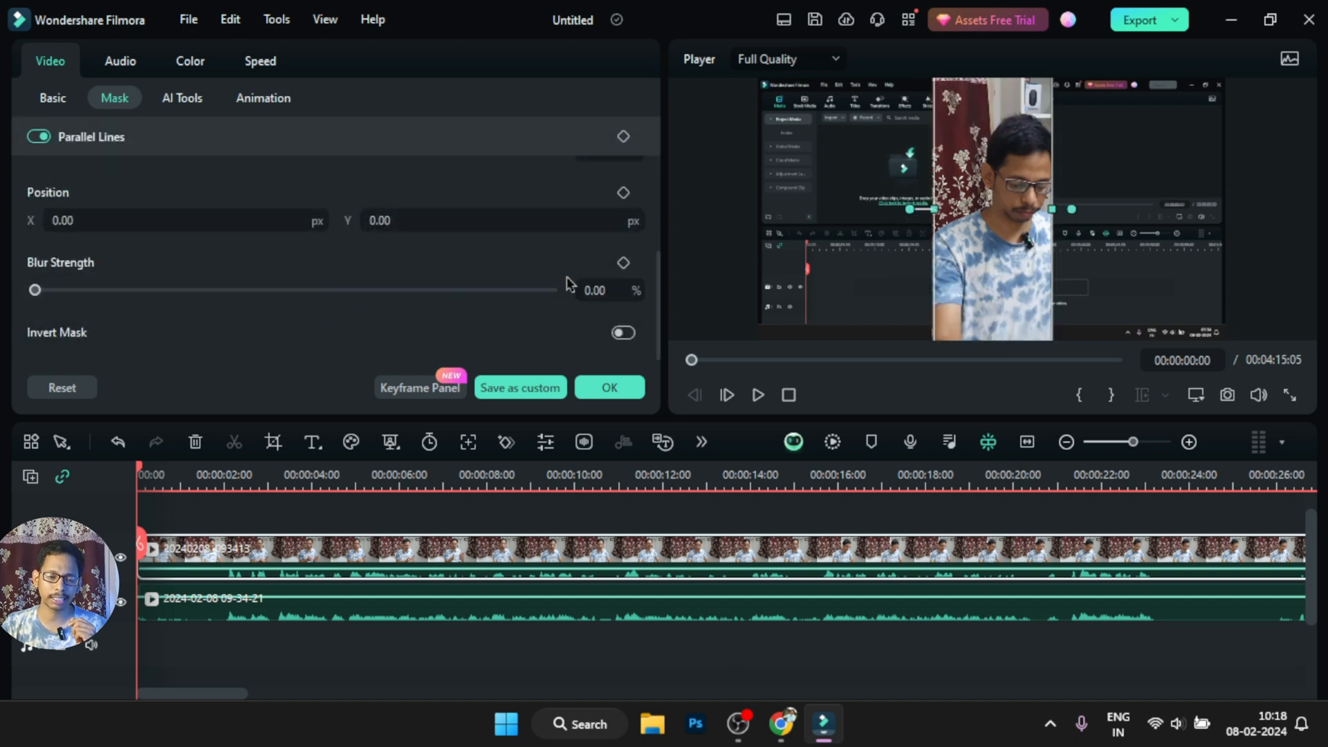
{"action": "scroll", "coordinate": [238, 306], "scroll_direction": "up", "scroll_amount": 3}
{"action": "left_click", "coordinate": [344, 129]}
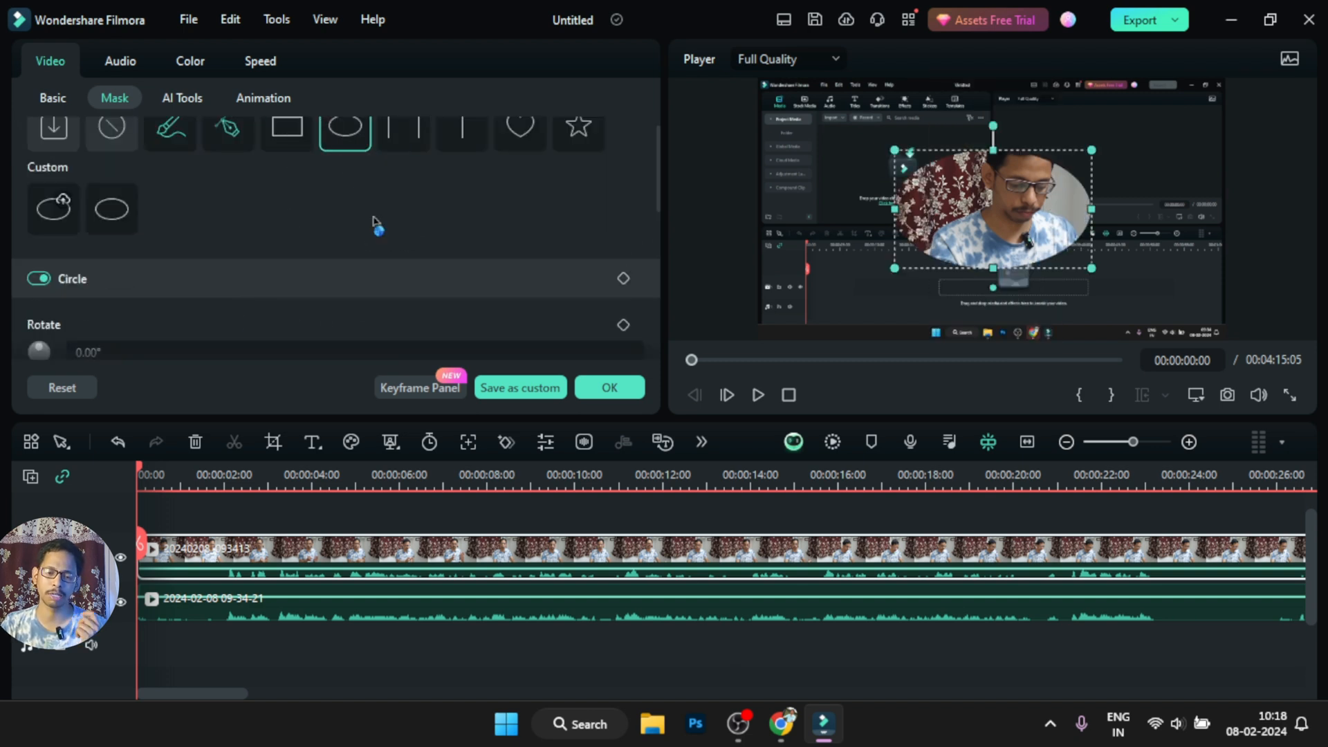
{"action": "scroll", "coordinate": [377, 289], "scroll_direction": "down", "scroll_amount": 2}
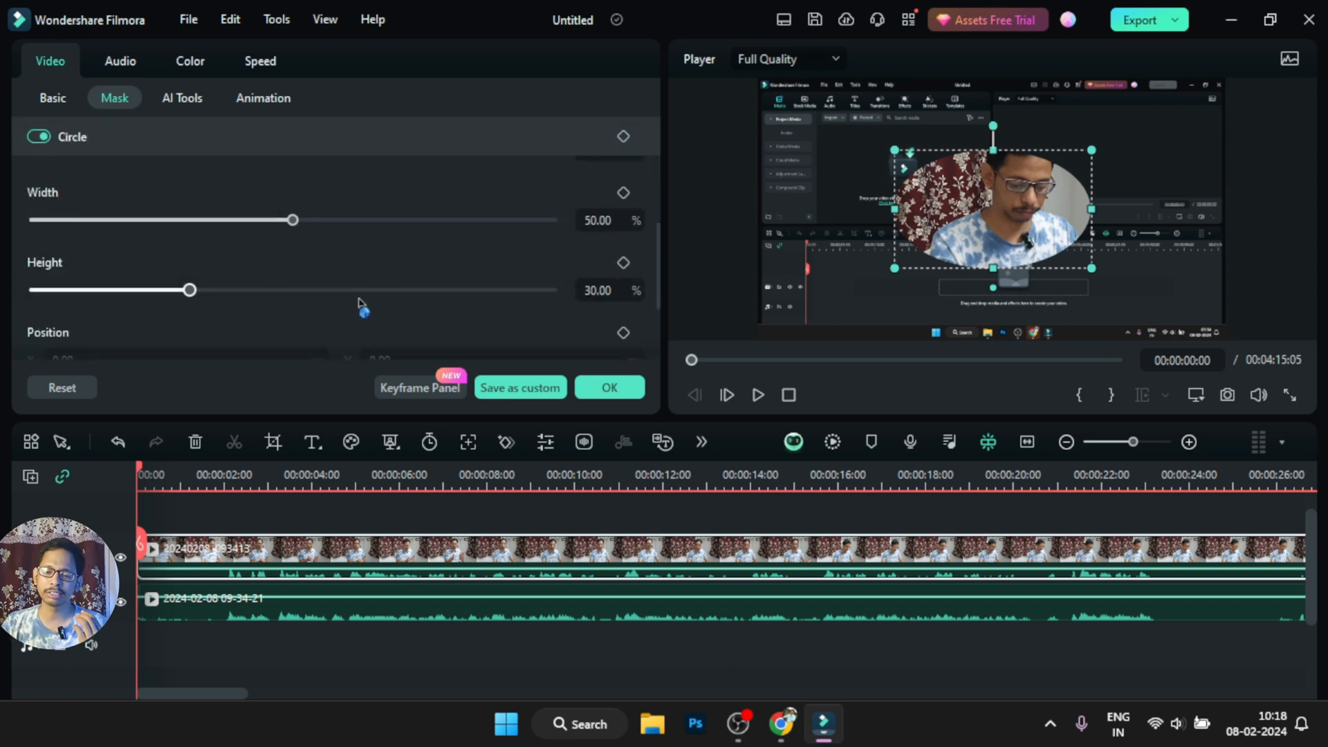
{"action": "scroll", "coordinate": [117, 277], "scroll_direction": "up", "scroll_amount": 2}
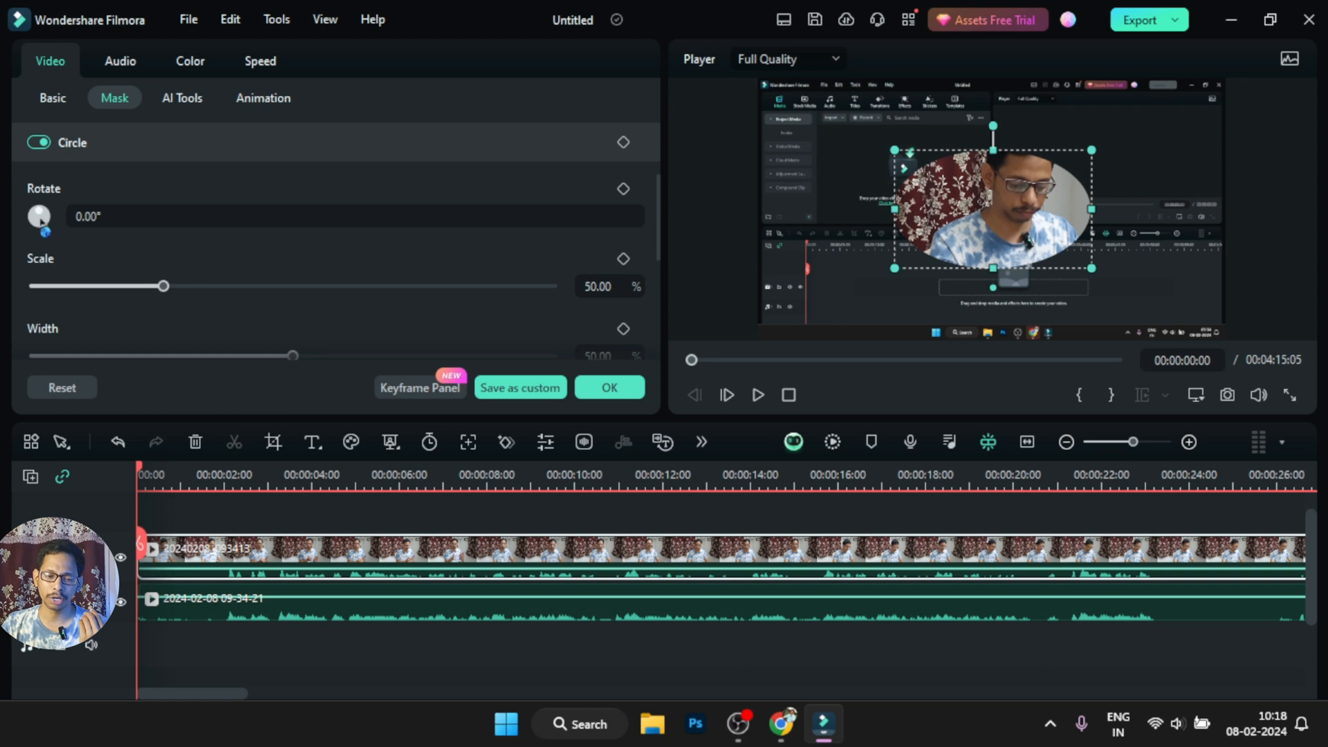
Try rotating the Circle mask to 59° and 259°, and reset its rotation
{"action": "left_click", "coordinate": [321, 225]}
{"action": "type", "text": "11"}
{"action": "key", "text": "Return"}
{"action": "left_click_drag", "start_coordinate": [97, 216], "coordinate": [141, 218]}
{"action": "double_click", "coordinate": [184, 218]}
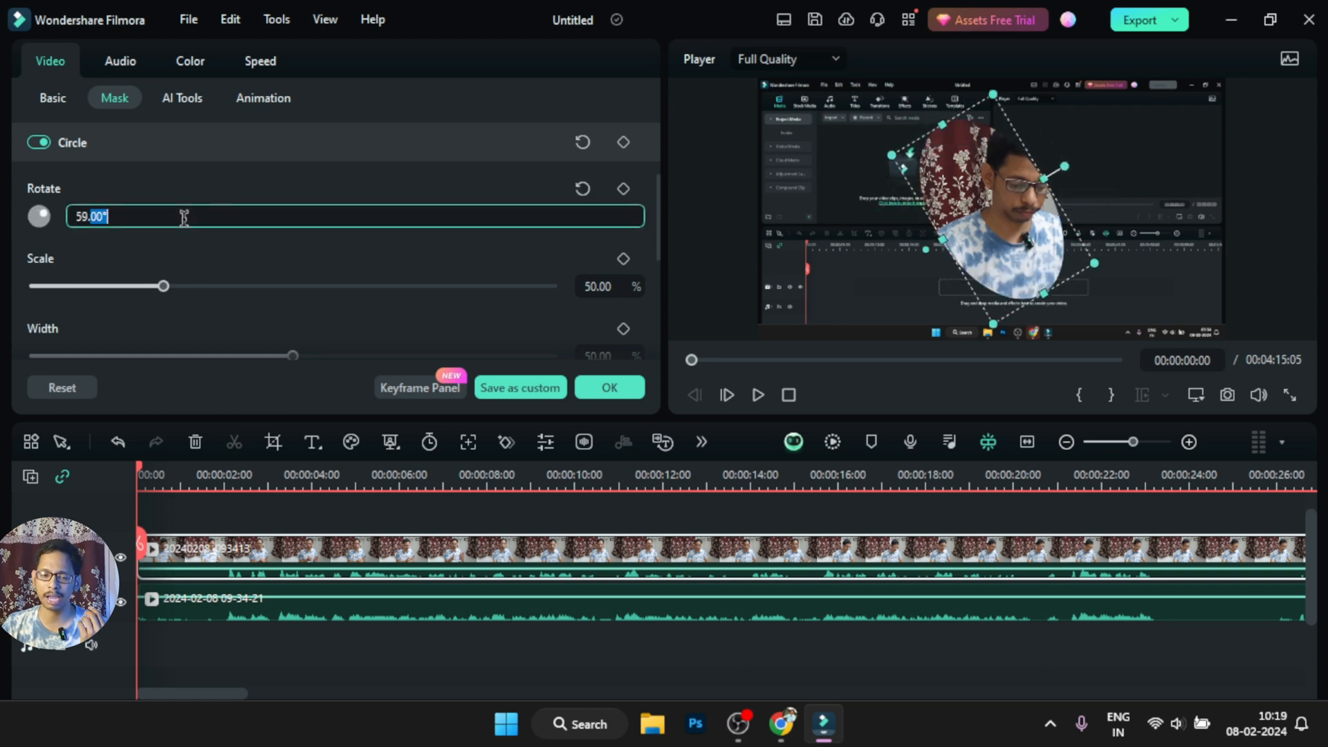
{"action": "left_click", "coordinate": [211, 195]}
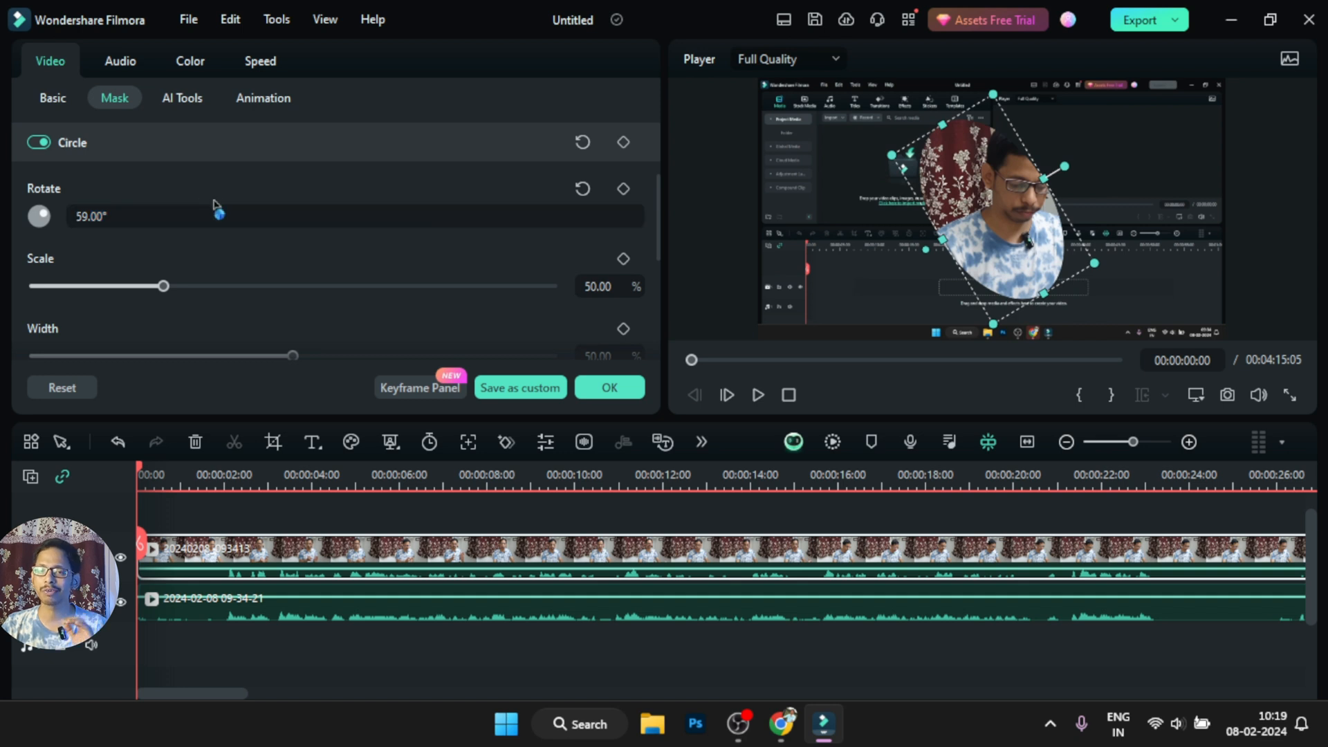
{"action": "left_click_drag", "start_coordinate": [97, 215], "coordinate": [242, 216]}
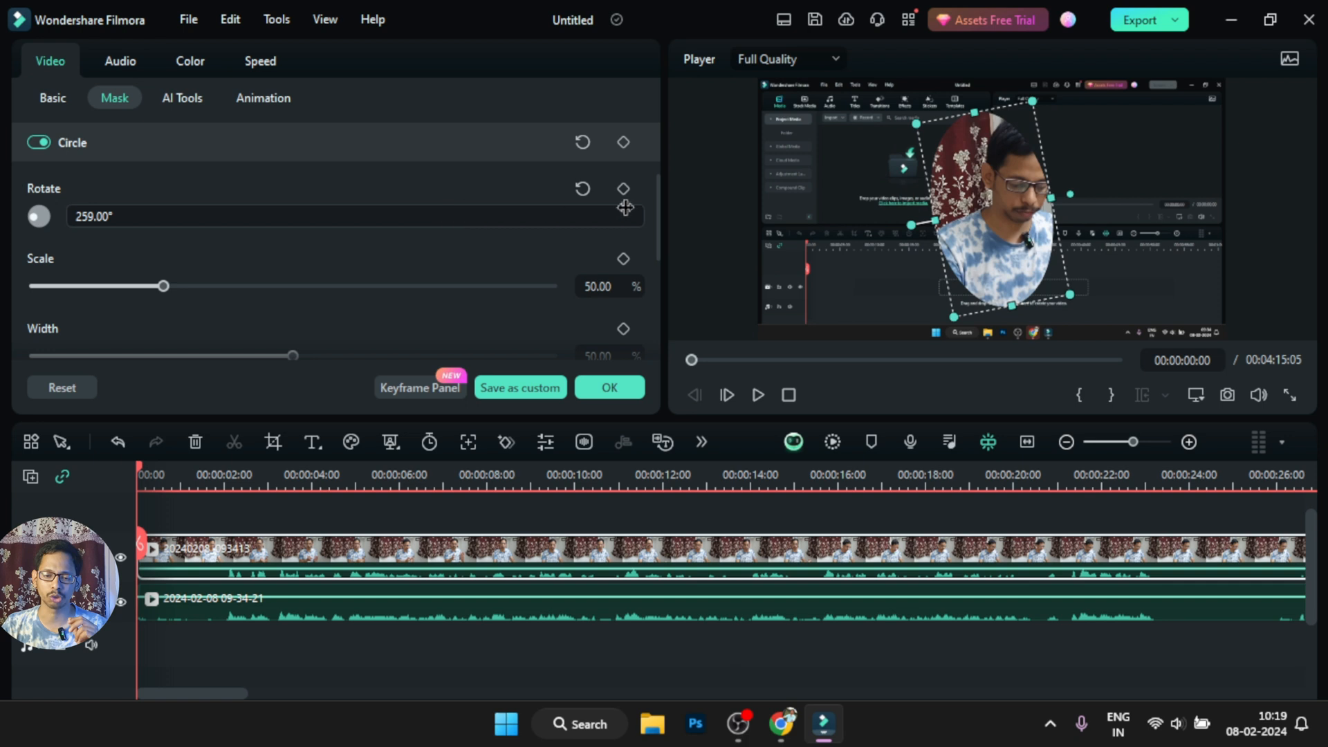
{"action": "left_click", "coordinate": [582, 188]}
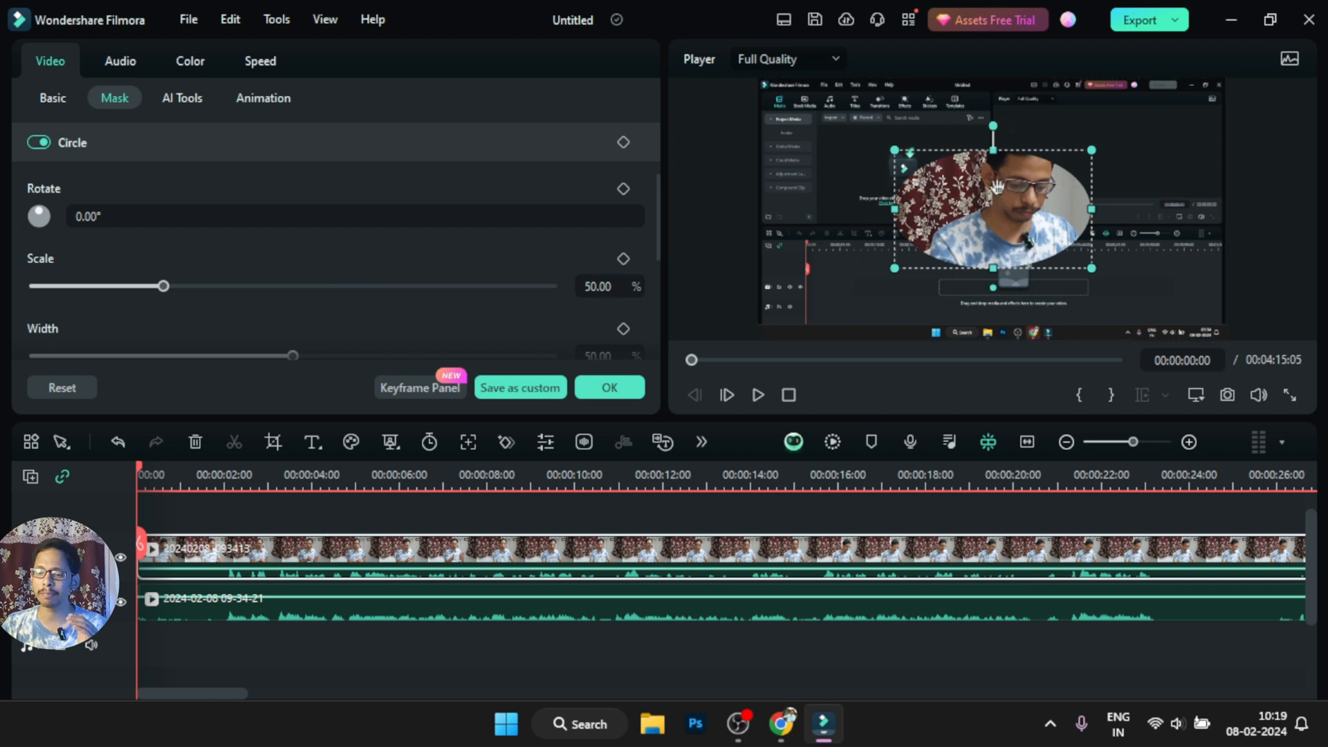
Enlarge the Circle mask to a scale of about 60.5% and set its width to 30% so it becomes a true circle
{"action": "left_click_drag", "start_coordinate": [164, 286], "coordinate": [197, 290]}
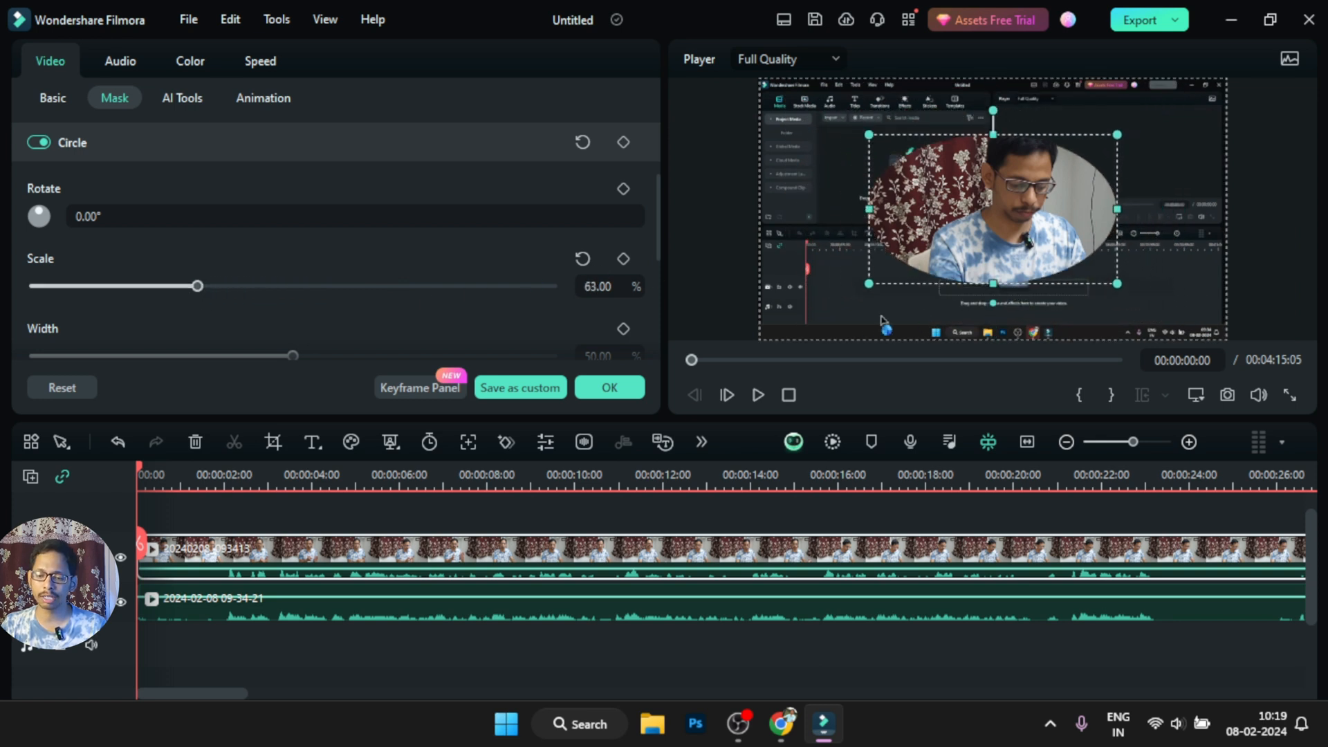
{"action": "mouse_move", "coordinate": [865, 289]}
{"action": "left_mouse_down"}
{"action": "mouse_move", "coordinate": [839, 304]}
{"action": "mouse_move", "coordinate": [882, 277]}
{"action": "mouse_move", "coordinate": [831, 294]}
{"action": "mouse_move", "coordinate": [852, 284]}
{"action": "left_mouse_up"}
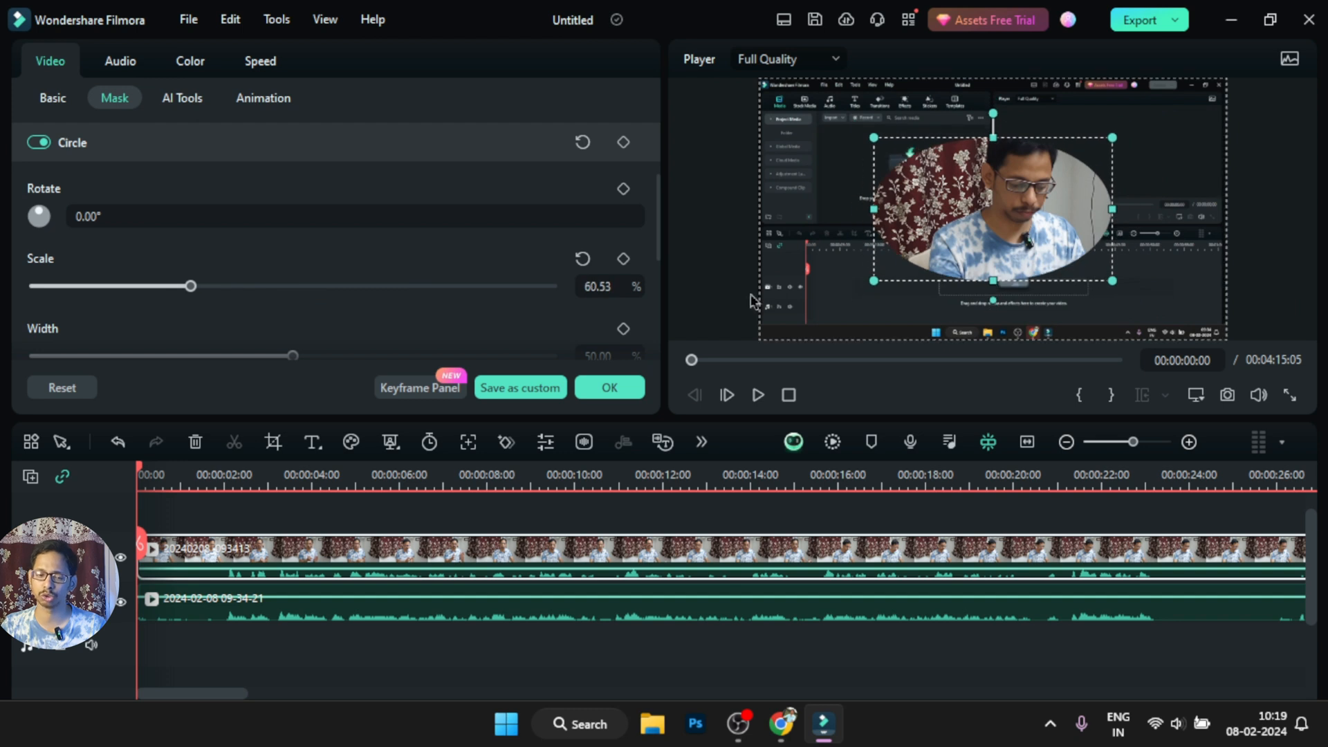
{"action": "scroll", "coordinate": [409, 284], "scroll_direction": "down", "scroll_amount": 2}
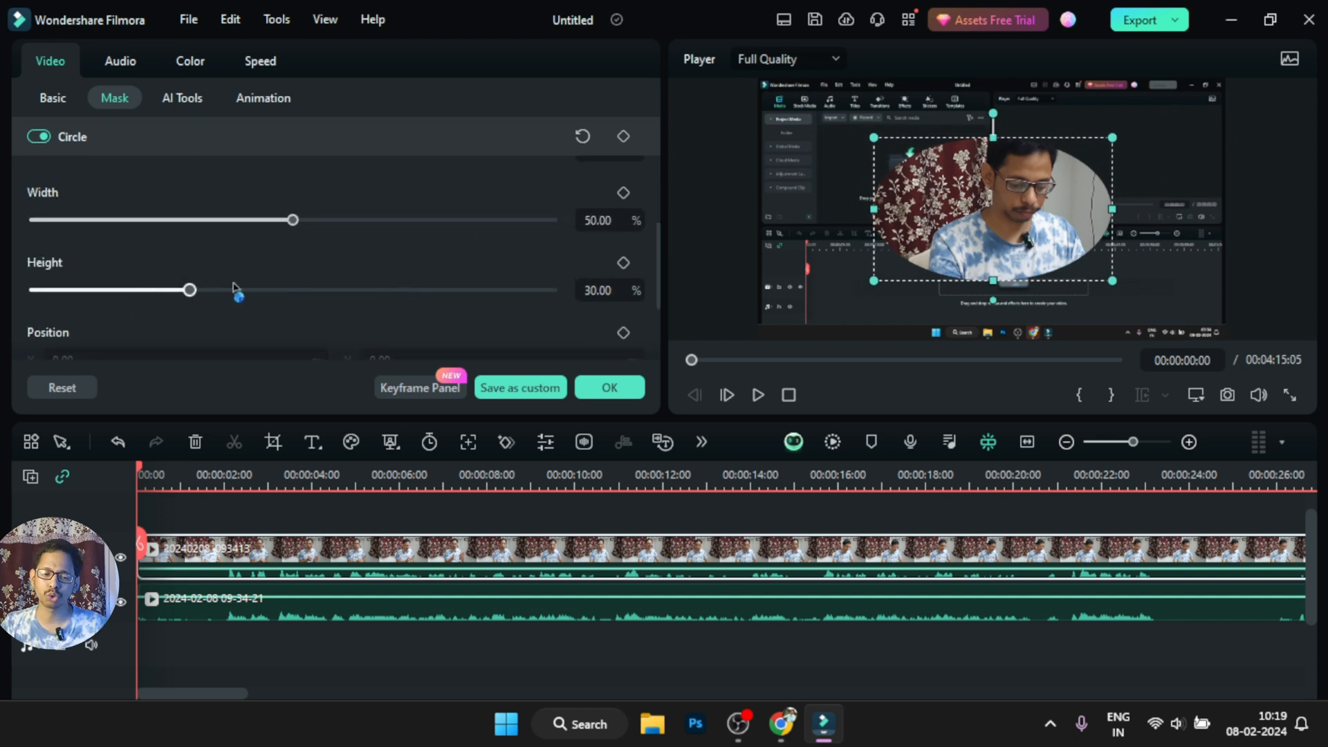
{"action": "left_click_drag", "start_coordinate": [292, 220], "coordinate": [388, 222]}
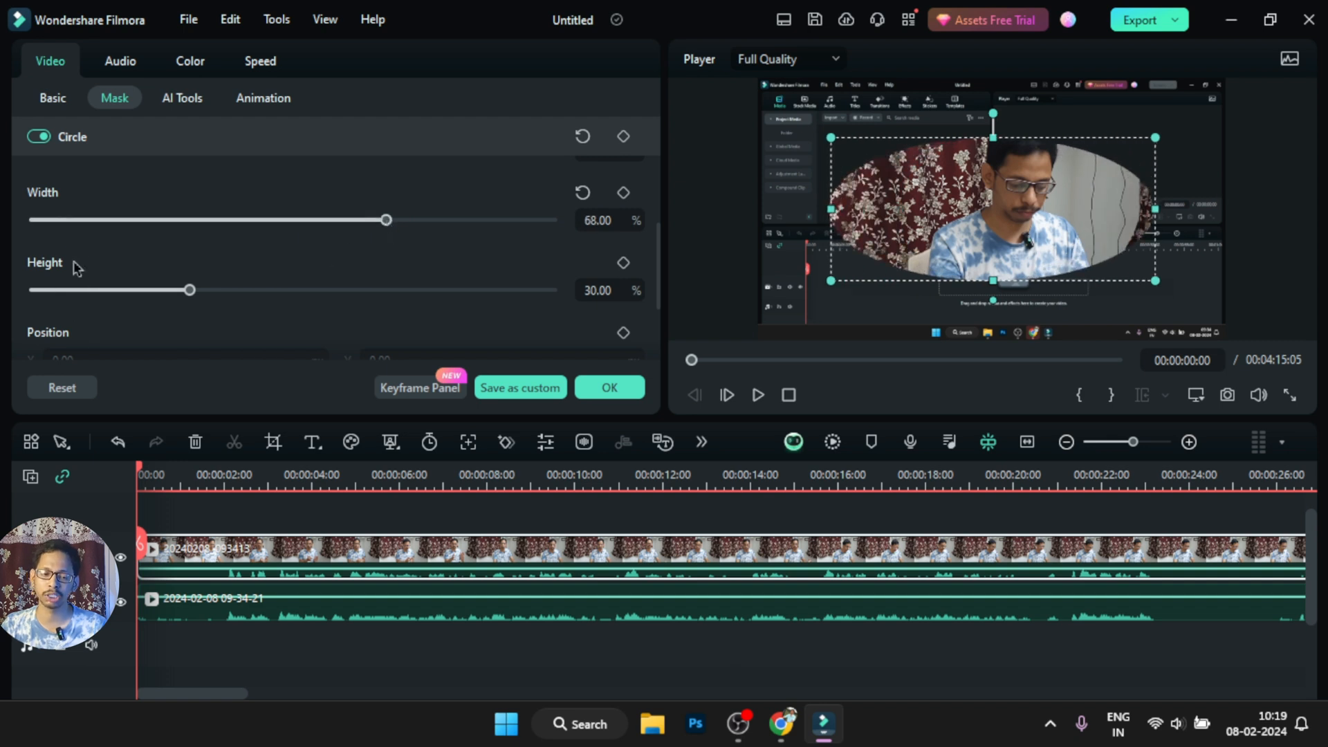
{"action": "left_click", "coordinate": [596, 220]}
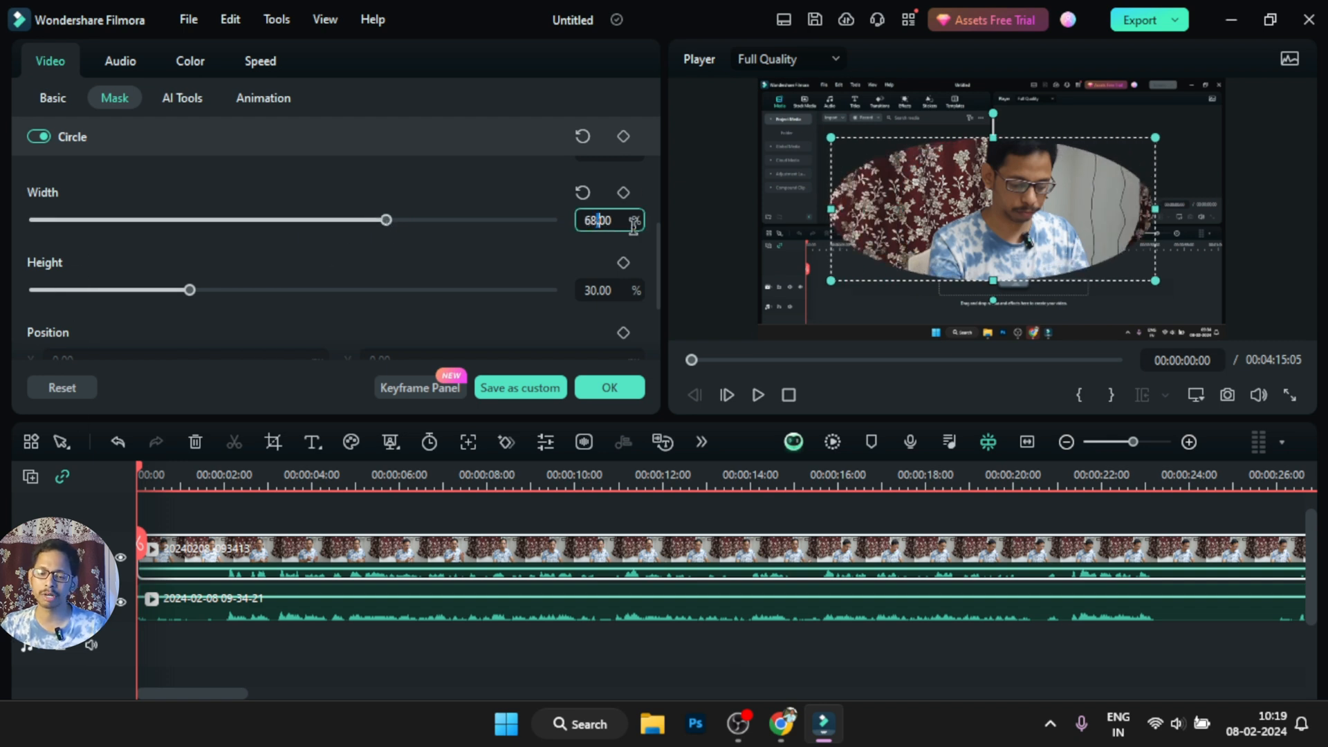
{"action": "type", "text": "30"}
{"action": "key", "text": "Return"}
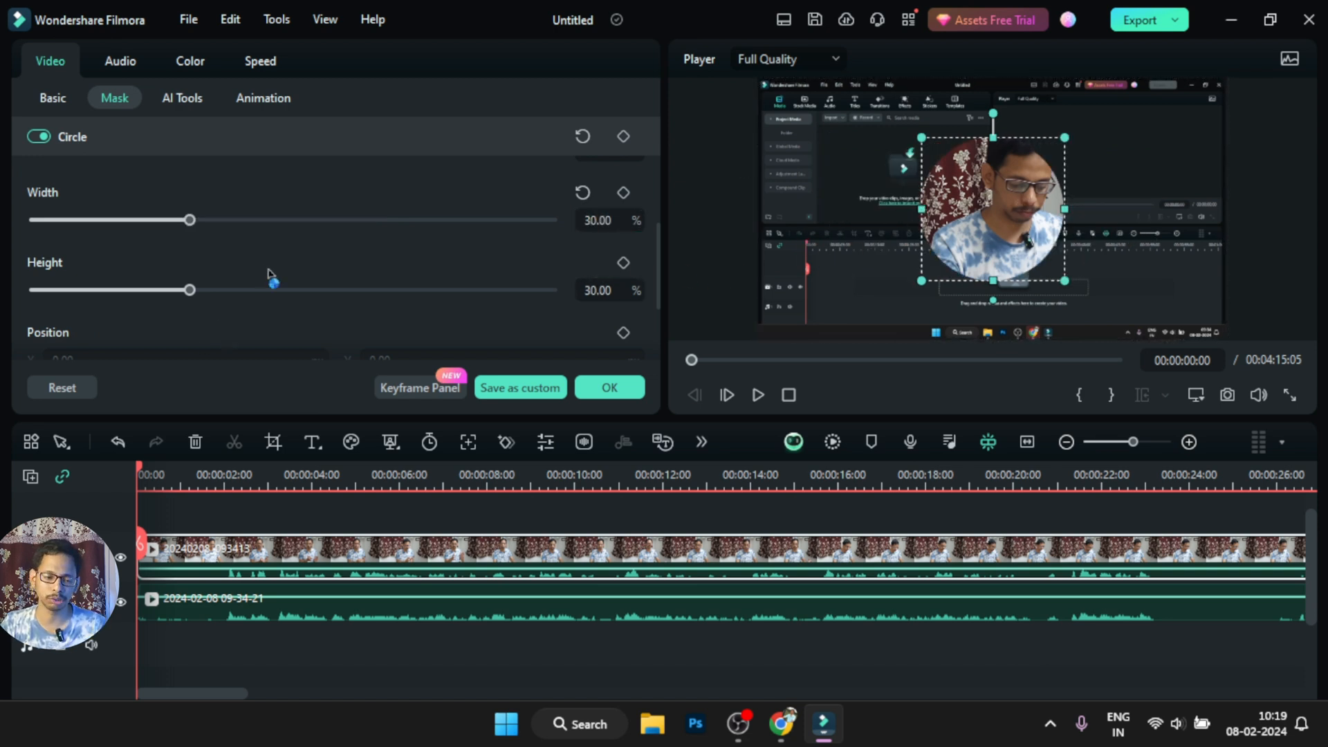
Enlarge the circular mask slightly and position it around the presenter's face at about X 96, Y 128 px
{"action": "scroll", "coordinate": [270, 276], "scroll_direction": "down", "scroll_amount": 2}
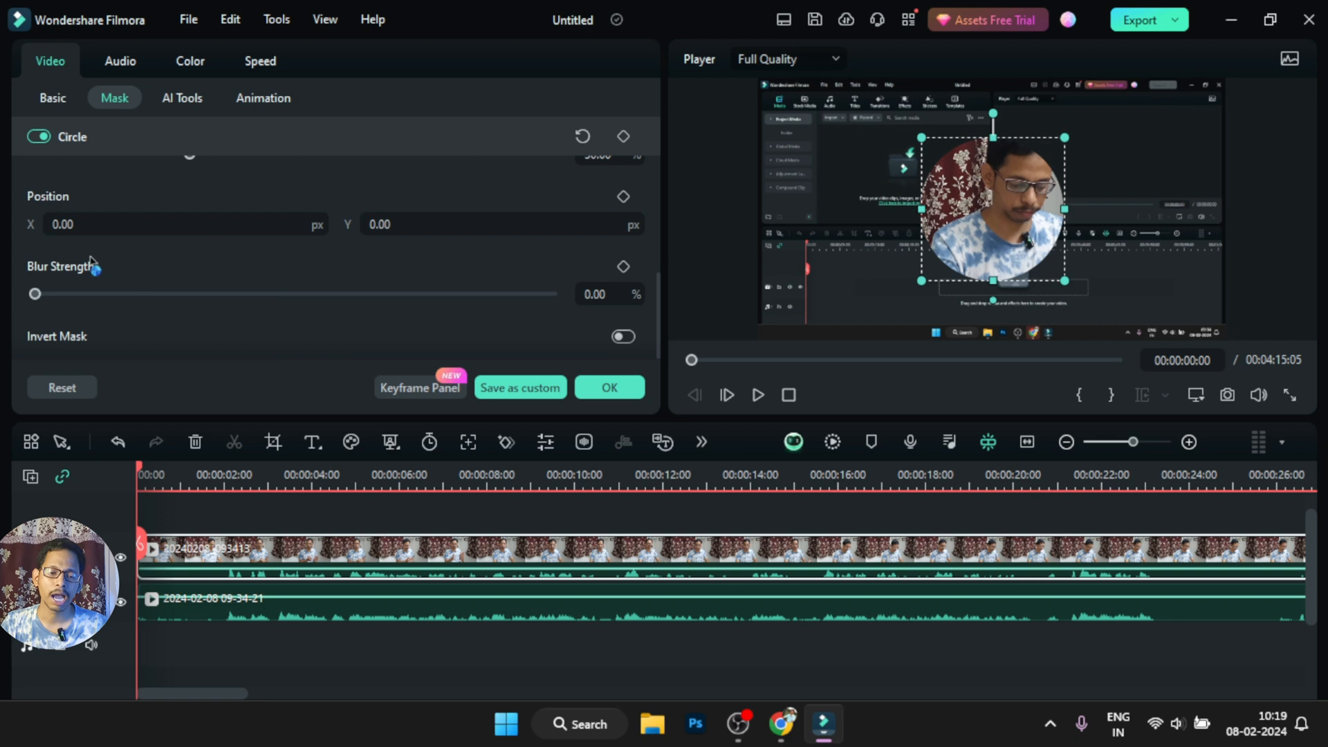
{"action": "left_click", "coordinate": [64, 224]}
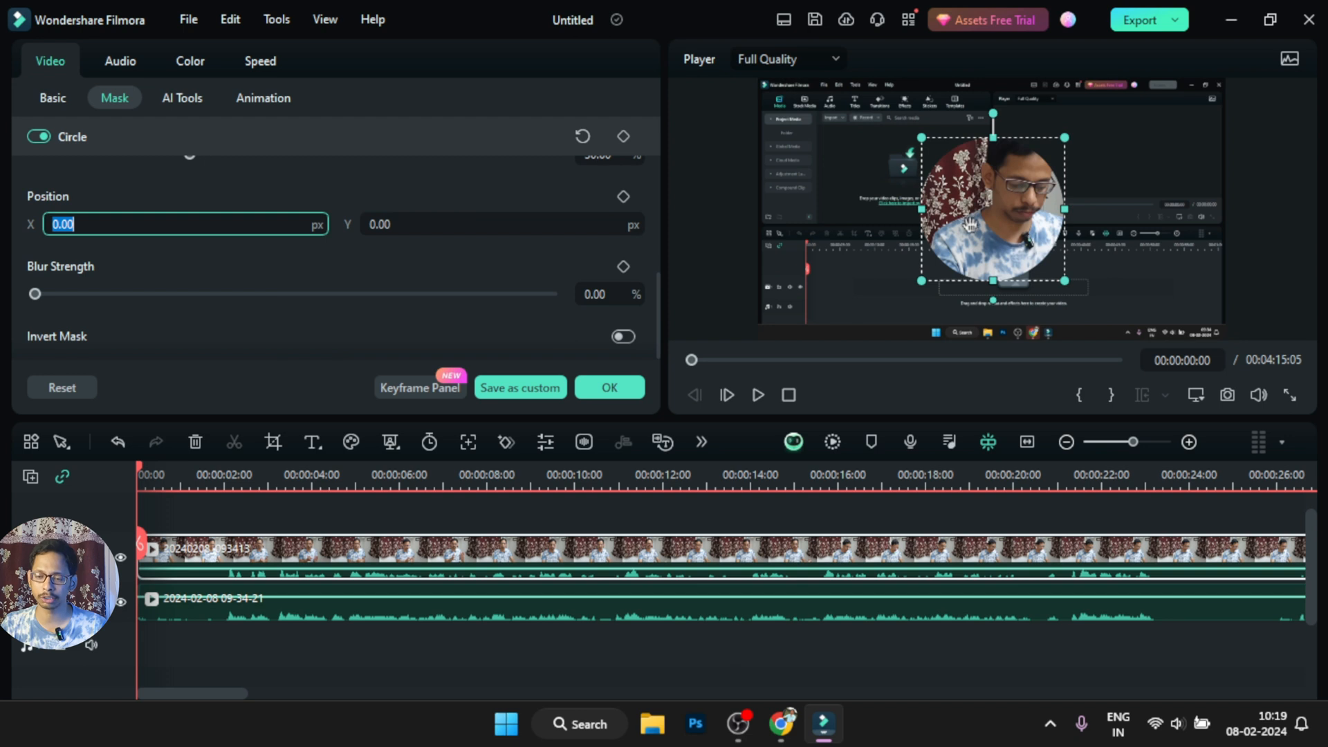
{"action": "left_click_drag", "start_coordinate": [991, 215], "coordinate": [815, 202]}
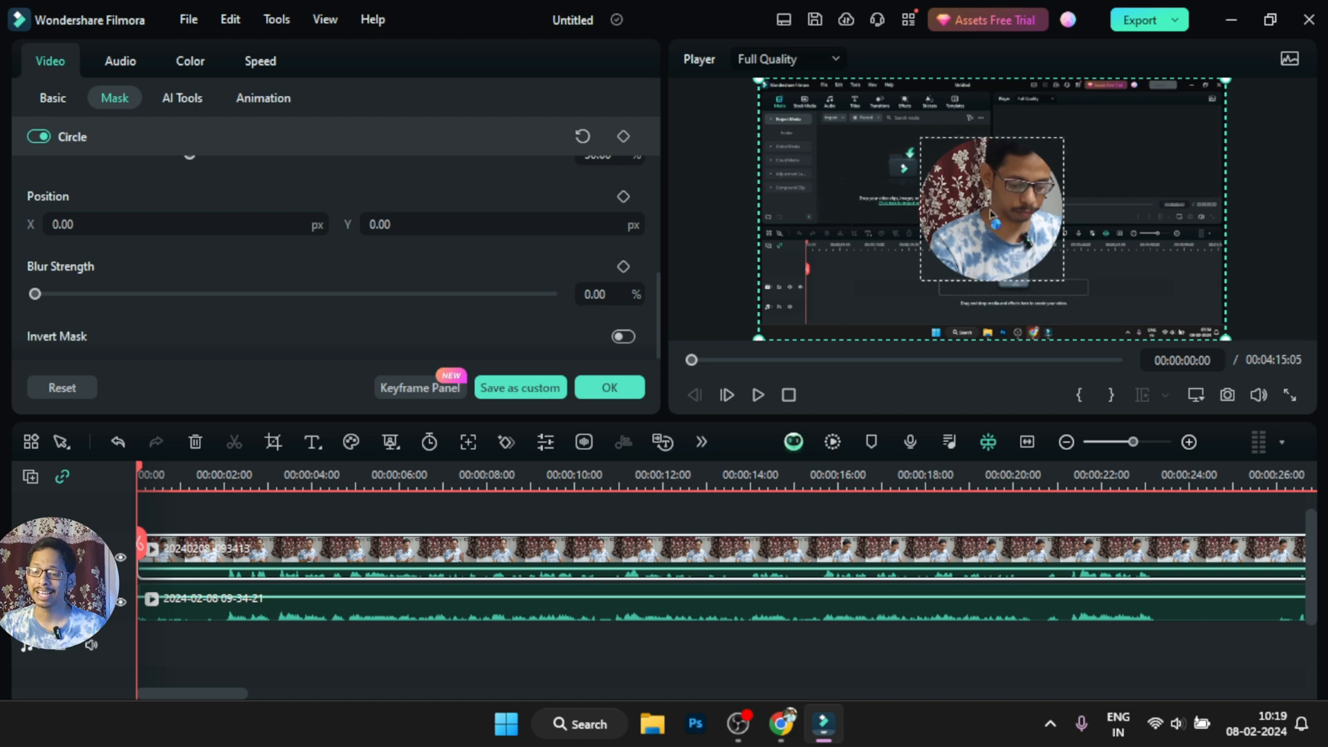
{"action": "left_click_drag", "start_coordinate": [946, 248], "coordinate": [1007, 205]}
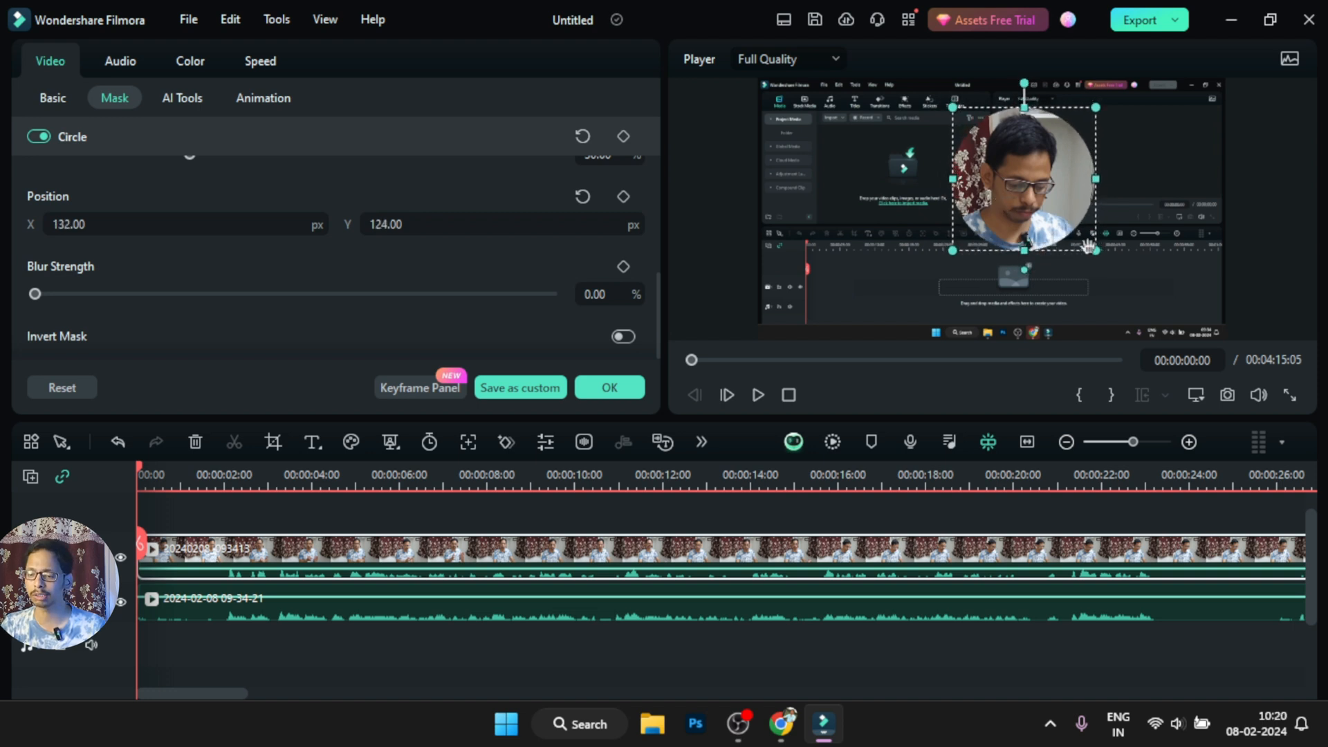
{"action": "left_click_drag", "start_coordinate": [1095, 250], "coordinate": [1108, 264]}
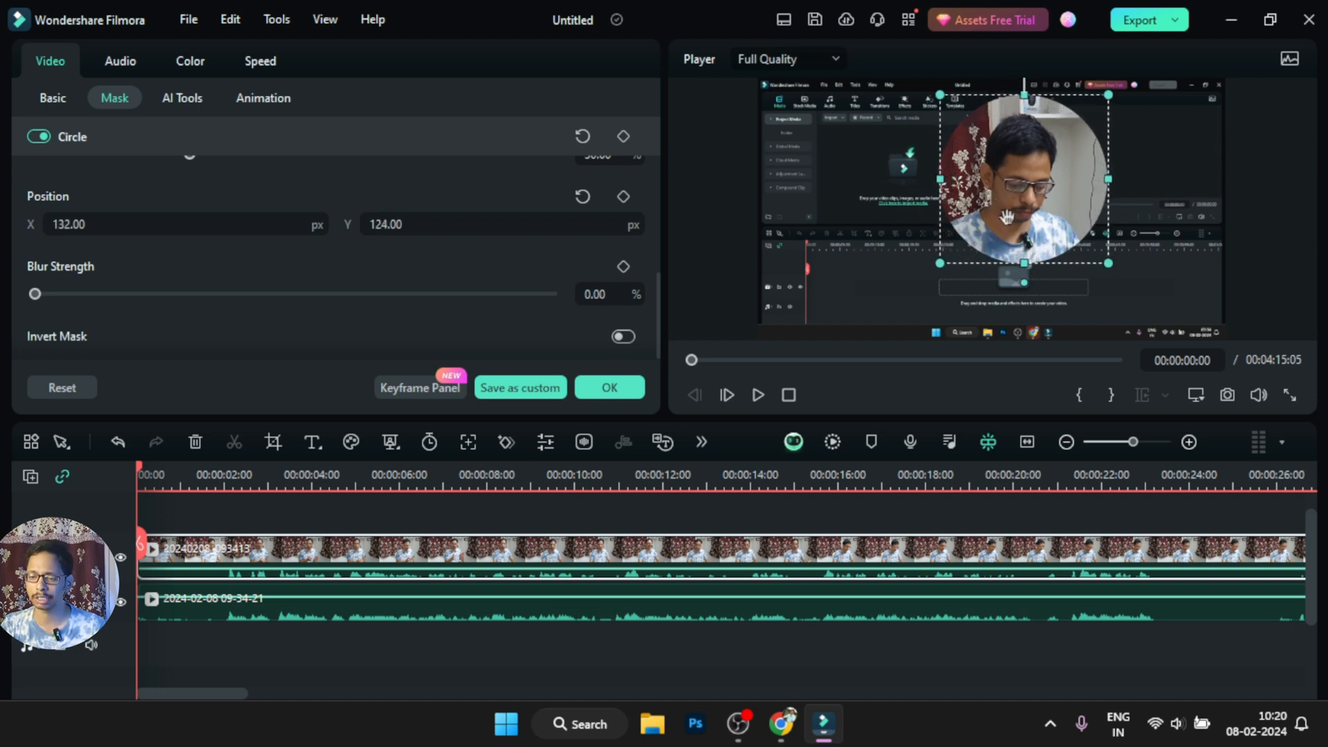
{"action": "left_click_drag", "start_coordinate": [1011, 194], "coordinate": [1003, 195]}
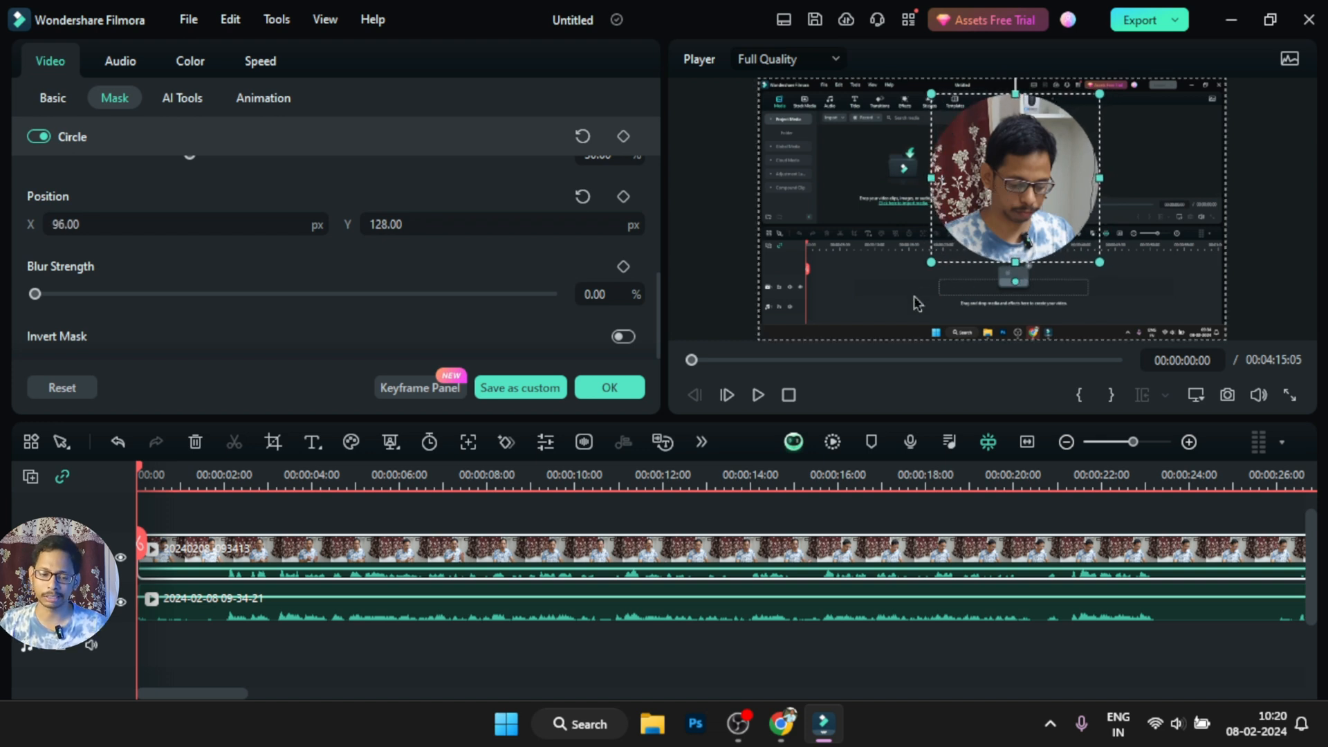
Try inverting the Circle mask, and turn the inversion off again
{"action": "scroll", "coordinate": [158, 352], "scroll_direction": "down", "scroll_amount": 1}
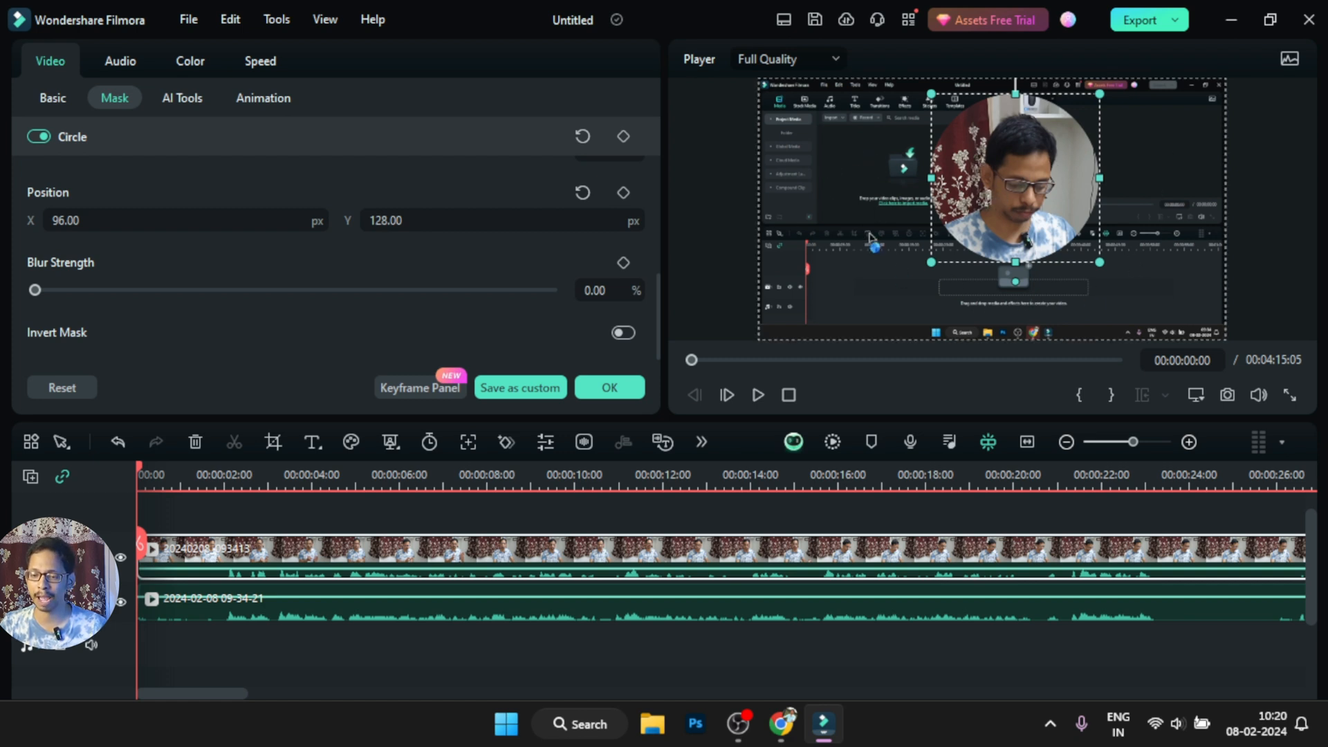
{"action": "left_click", "coordinate": [628, 333]}
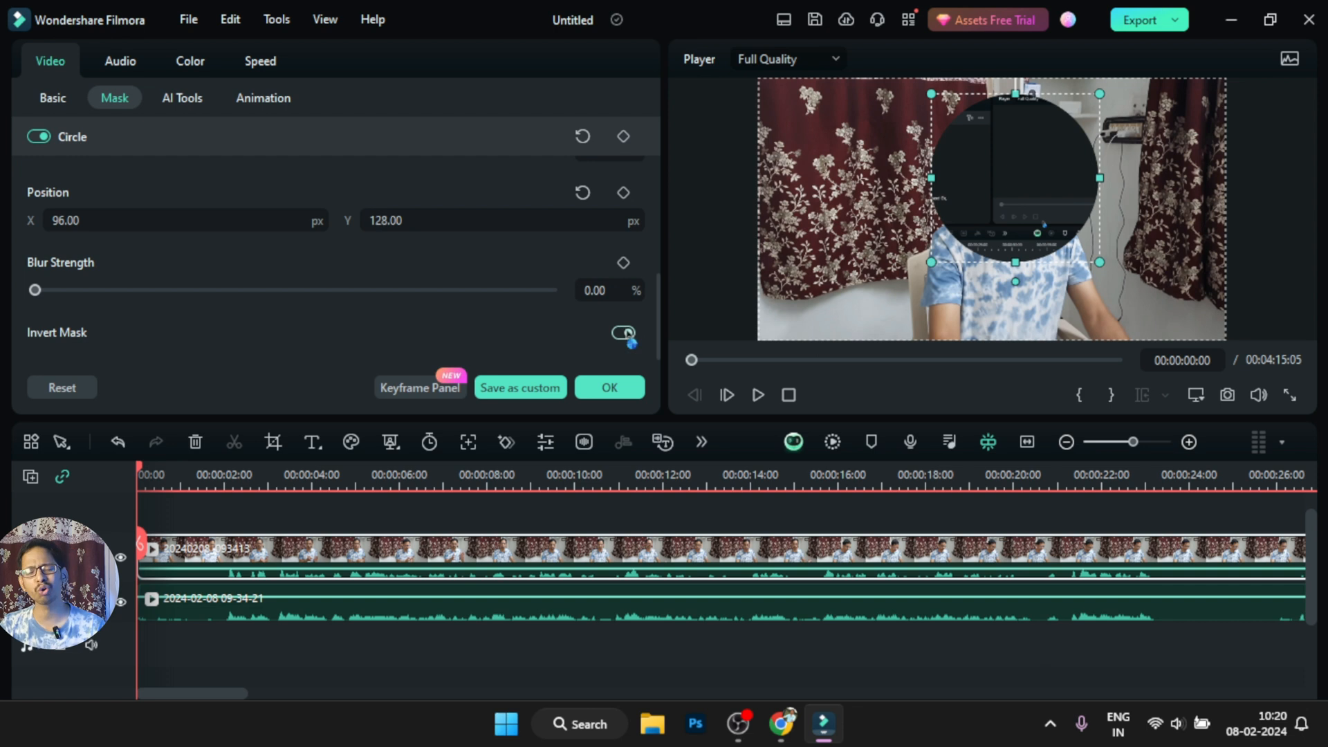
{"action": "left_click", "coordinate": [625, 333]}
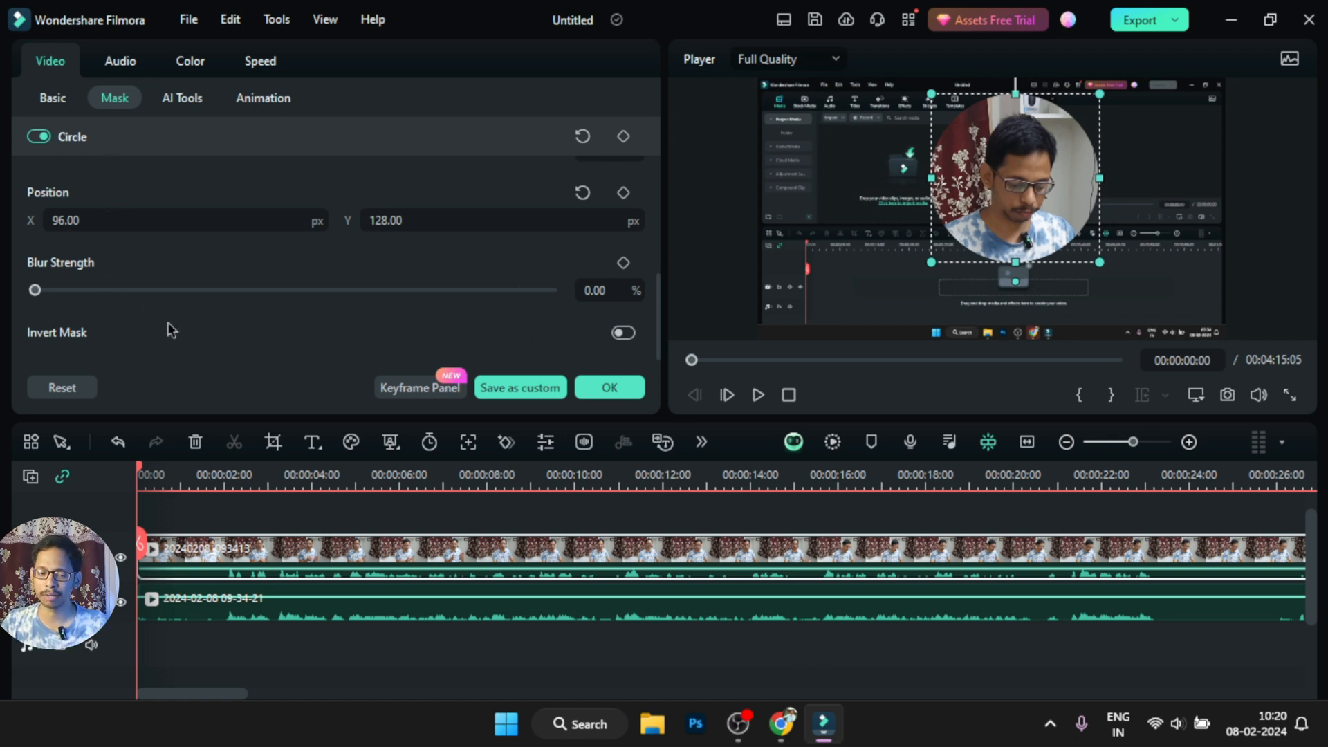
Try different blur strengths on the Circle mask, keep a softly feathered edge, and enlarge the mask slightly
{"action": "scroll", "coordinate": [332, 339], "scroll_direction": "up", "scroll_amount": 3}
{"action": "scroll", "coordinate": [140, 317], "scroll_direction": "up", "scroll_amount": 3}
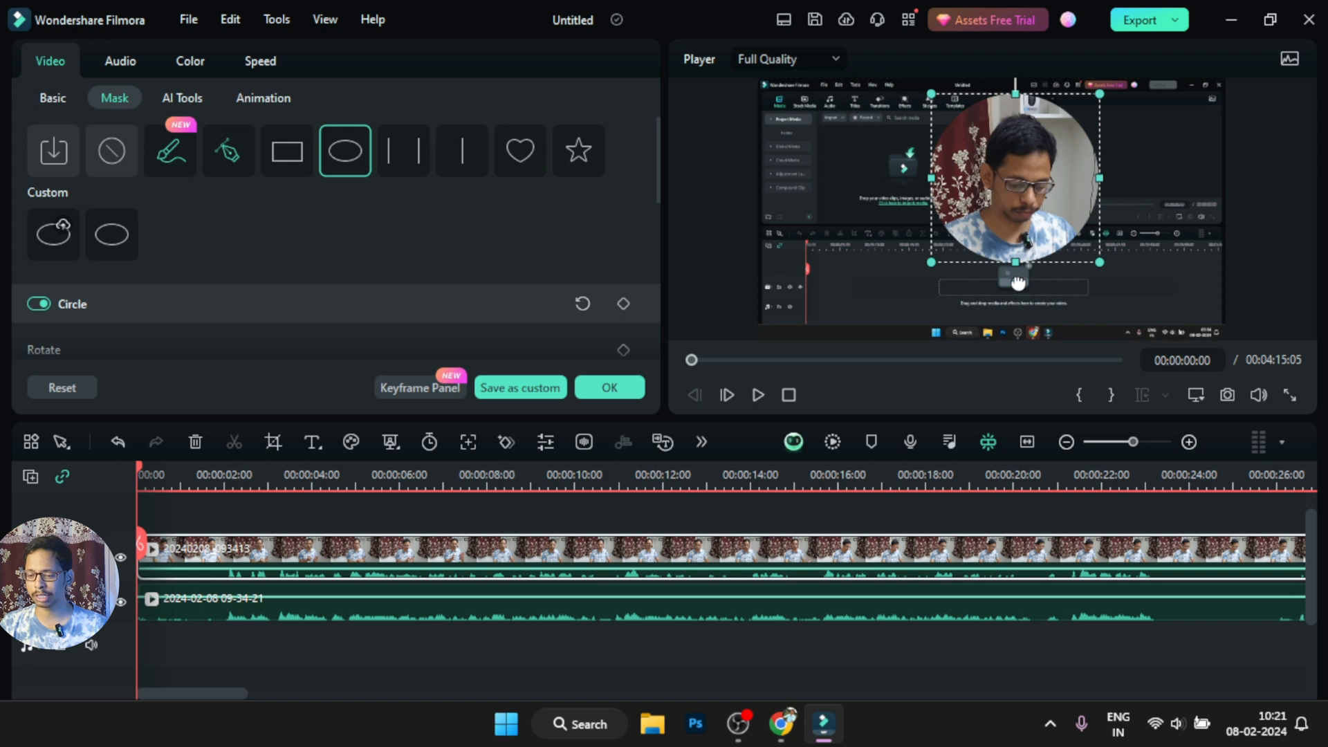
{"action": "left_click_drag", "start_coordinate": [1017, 283], "coordinate": [1019, 309]}
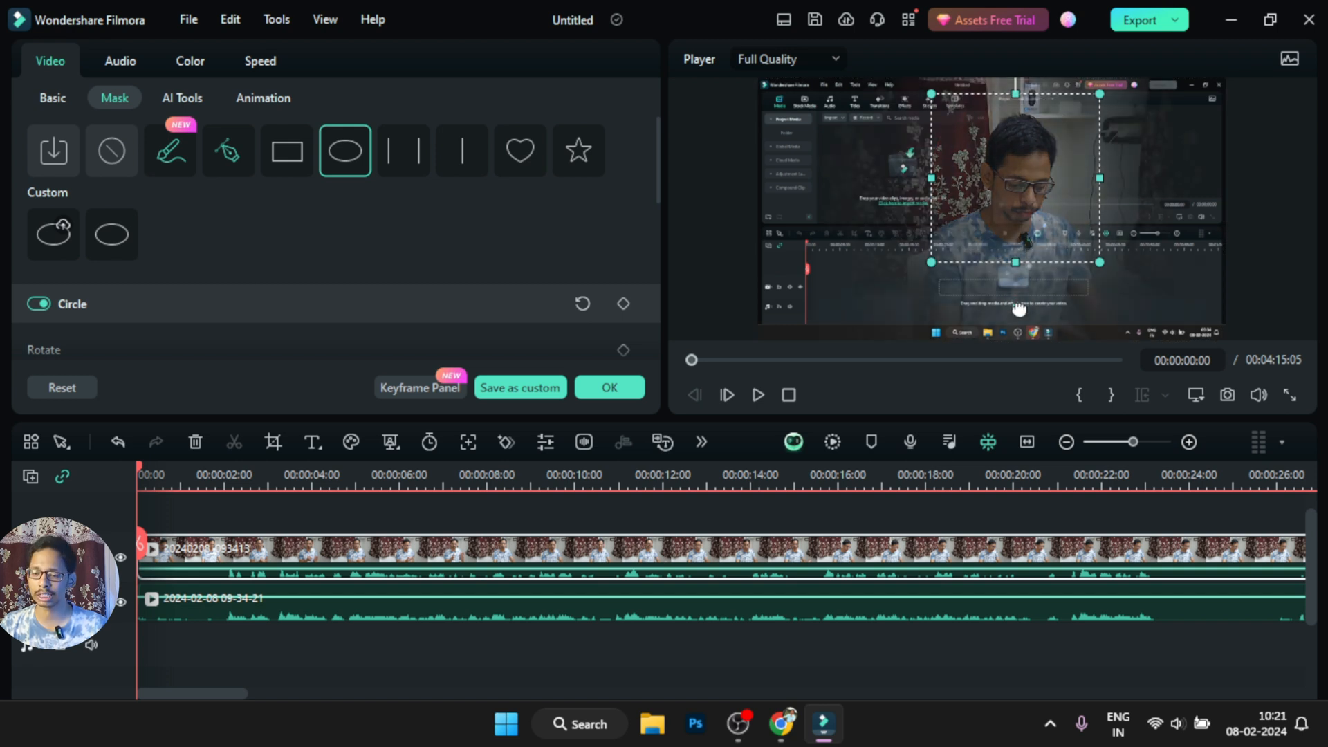
{"action": "left_click_drag", "start_coordinate": [1019, 309], "coordinate": [1015, 256]}
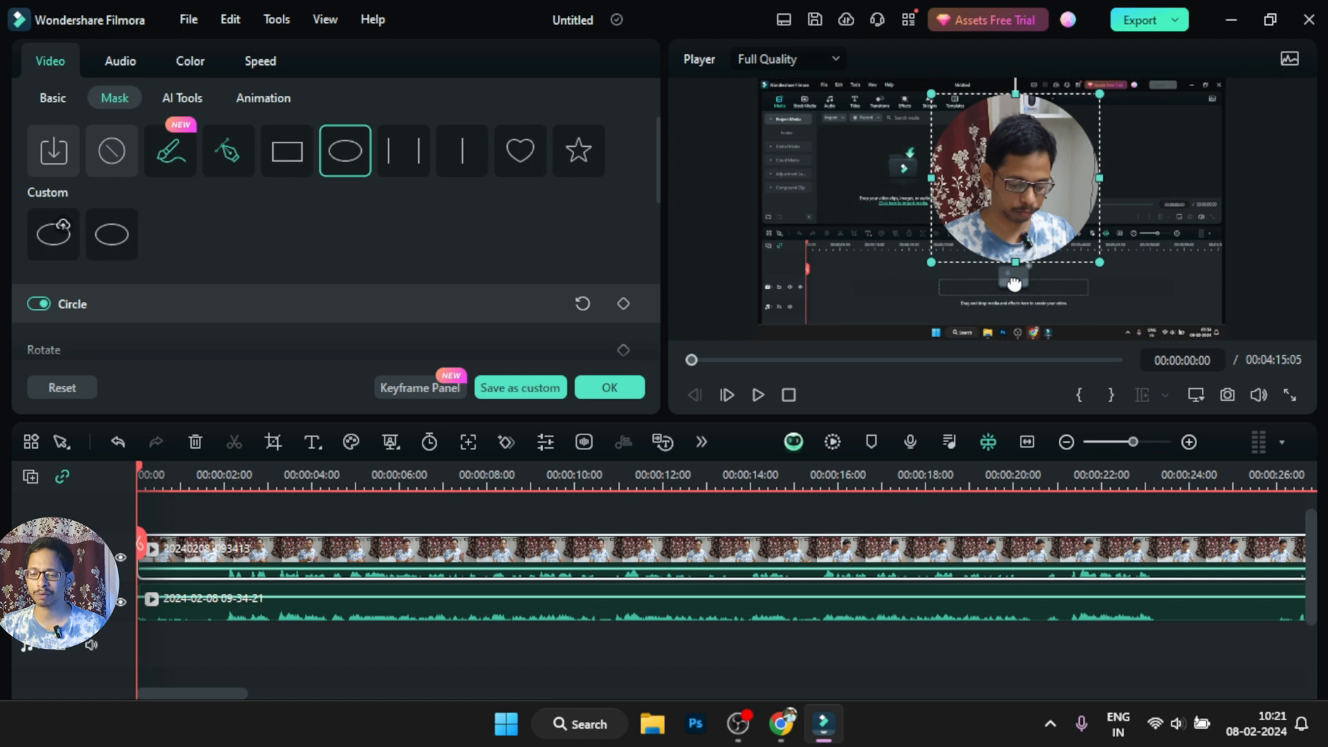
{"action": "left_click_drag", "start_coordinate": [1014, 284], "coordinate": [1014, 286]}
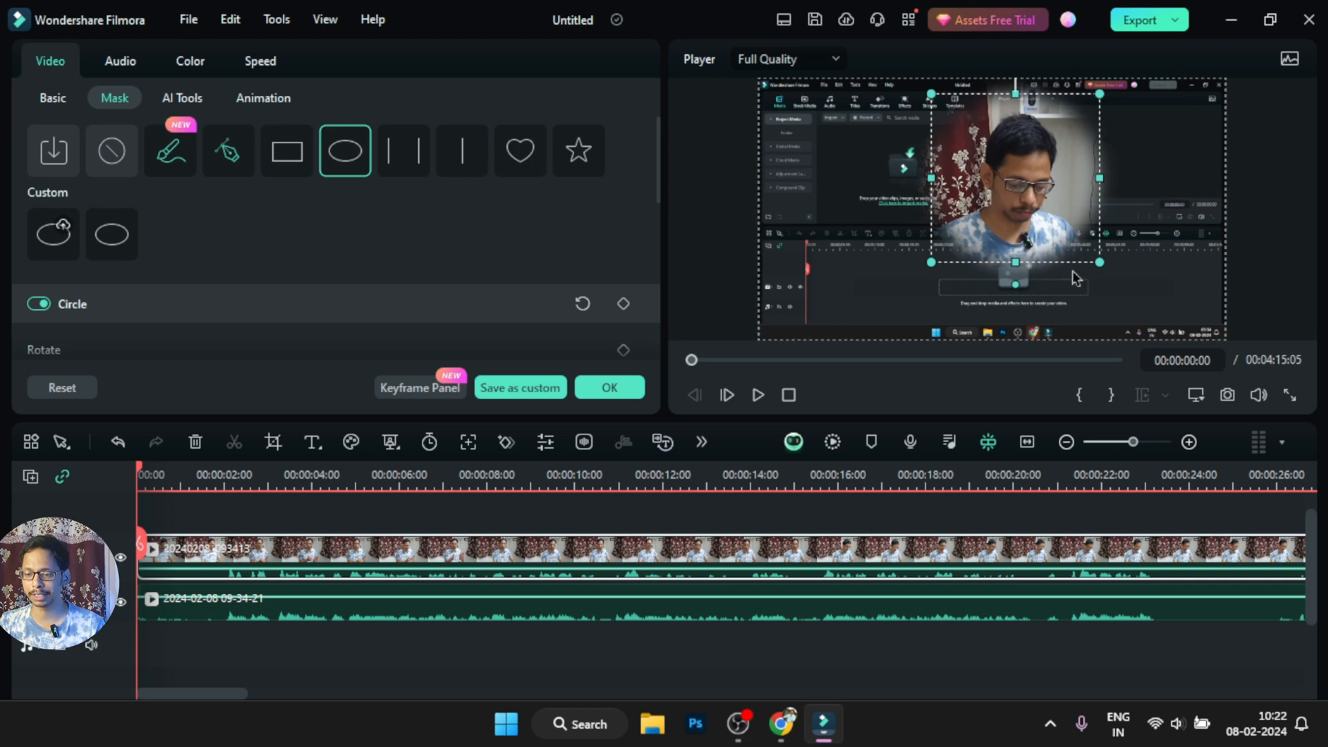
{"action": "left_click_drag", "start_coordinate": [1099, 261], "coordinate": [1103, 266]}
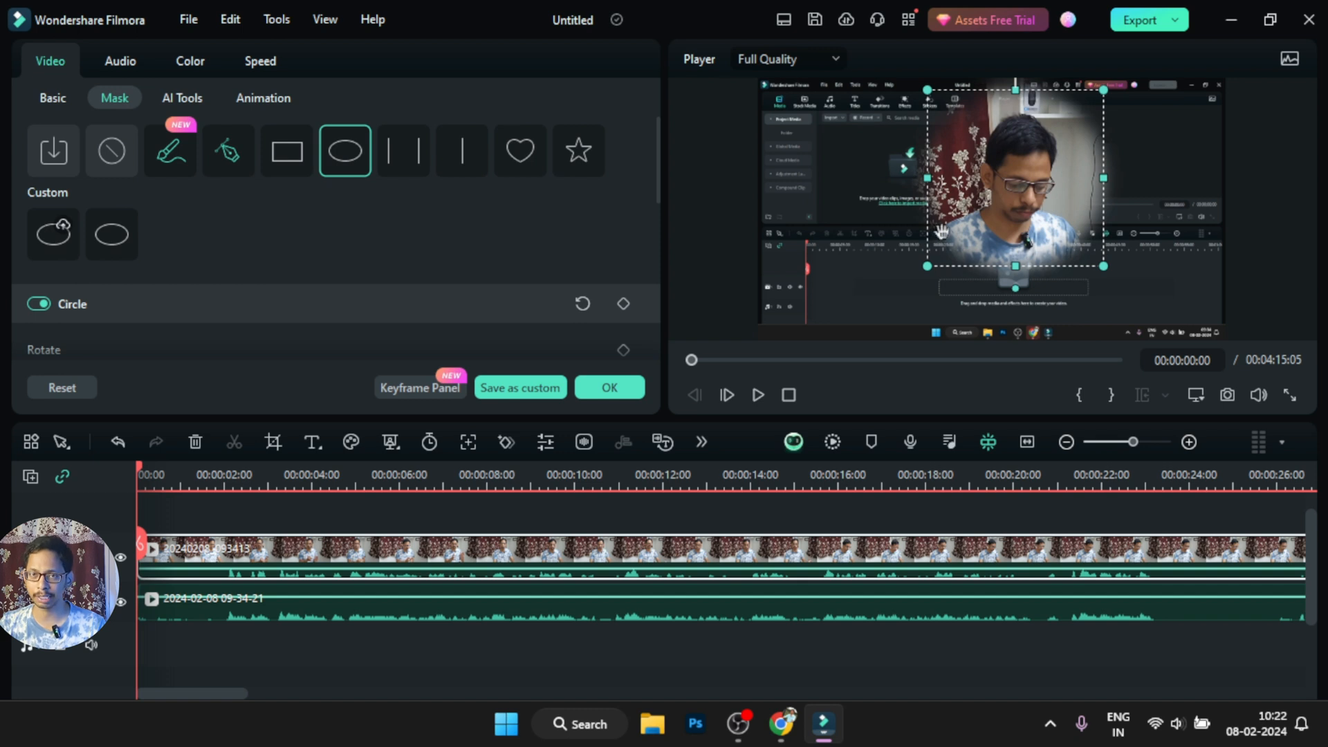
Shrink the masked camera clip to less than half the frame size, move it to the frame's upper-right corner, and apply the mask settings
{"action": "left_click", "coordinate": [808, 206]}
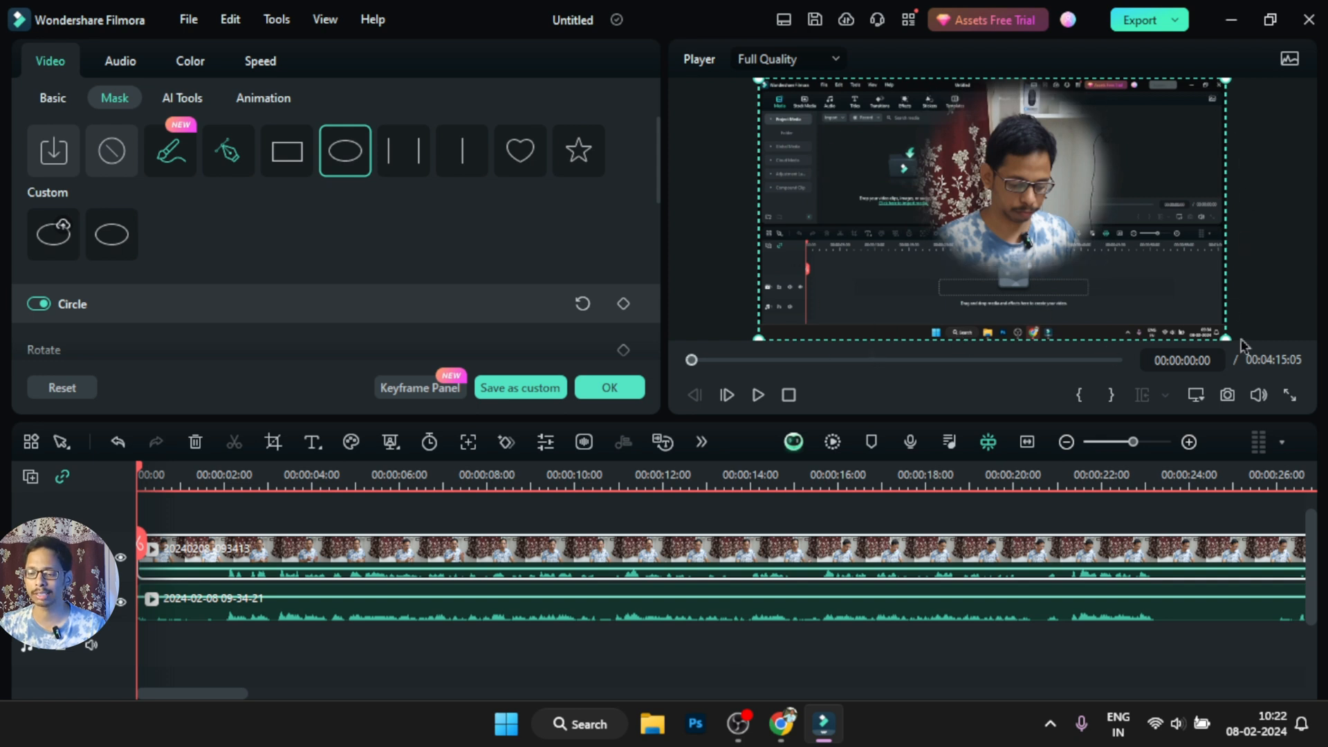
{"action": "left_click_drag", "start_coordinate": [1225, 338], "coordinate": [977, 194]}
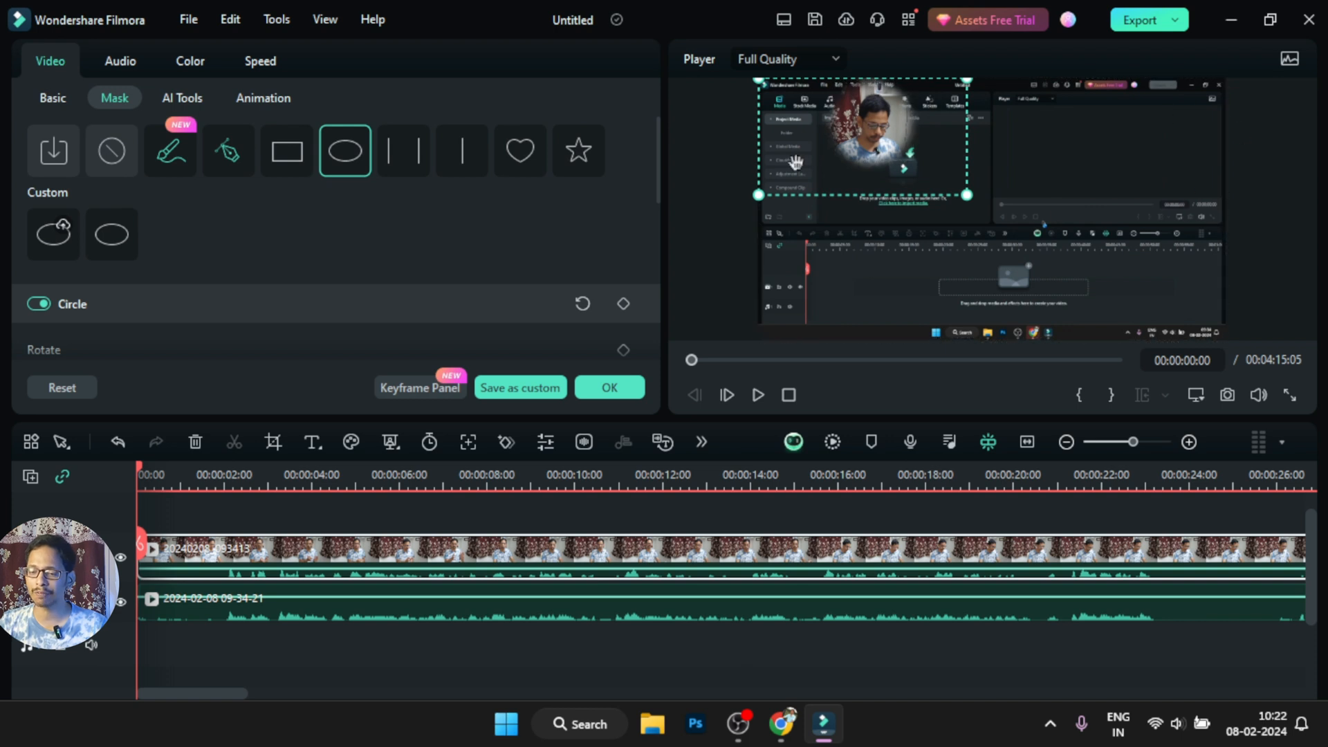
{"action": "left_click_drag", "start_coordinate": [870, 124], "coordinate": [962, 132]}
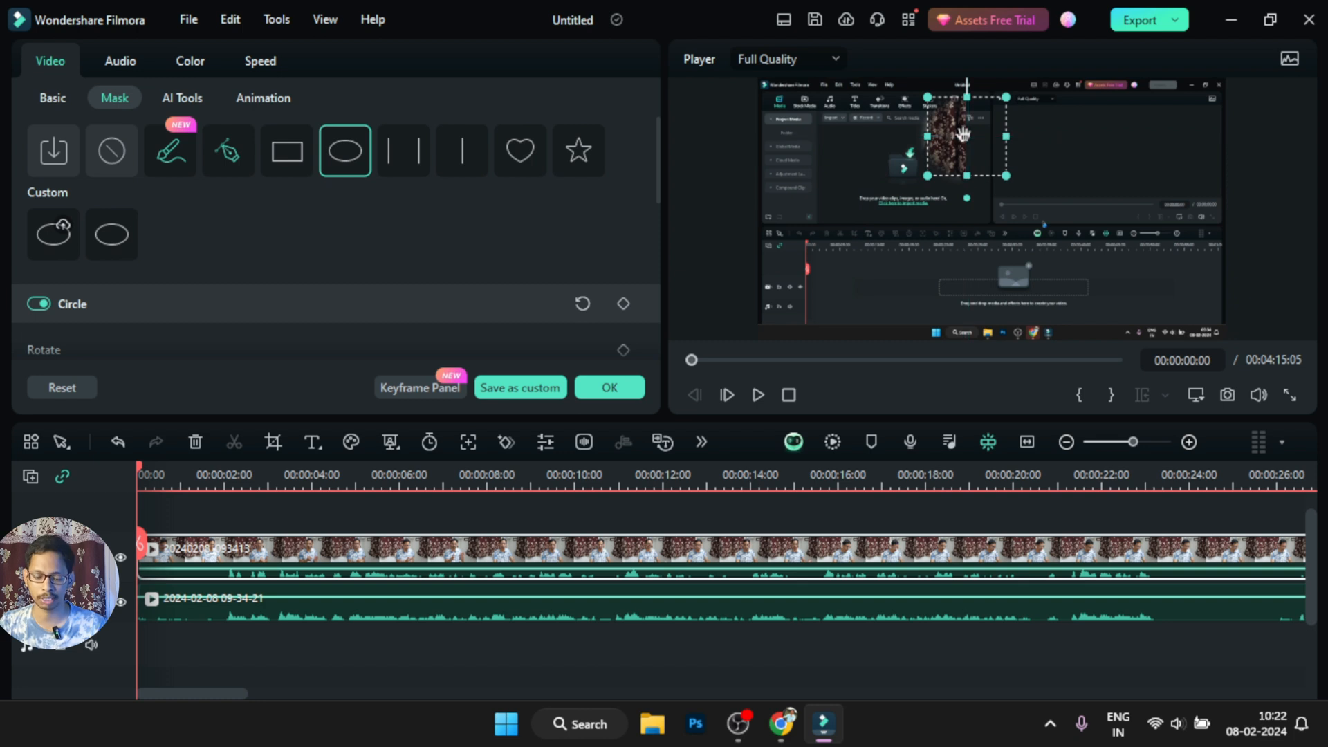
{"action": "key", "text": "ctrl+z"}
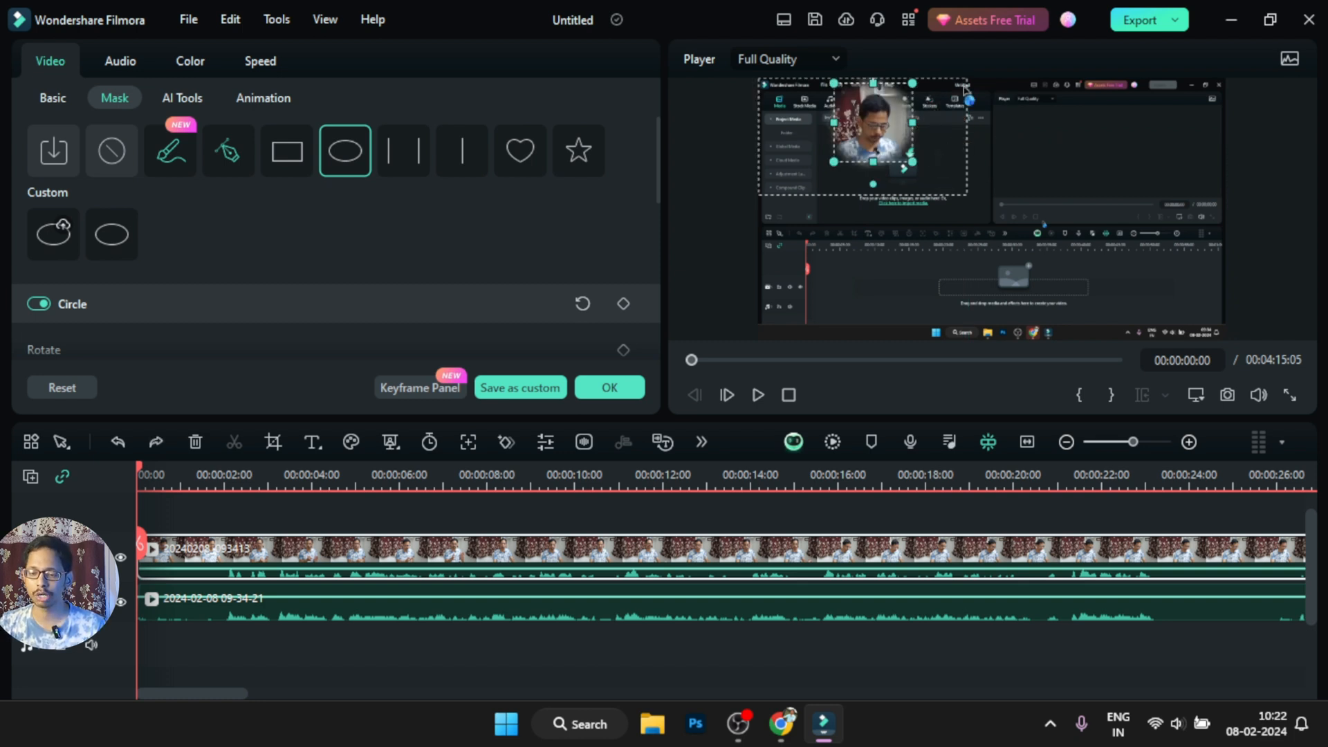
{"action": "left_click_drag", "start_coordinate": [953, 175], "coordinate": [1107, 170]}
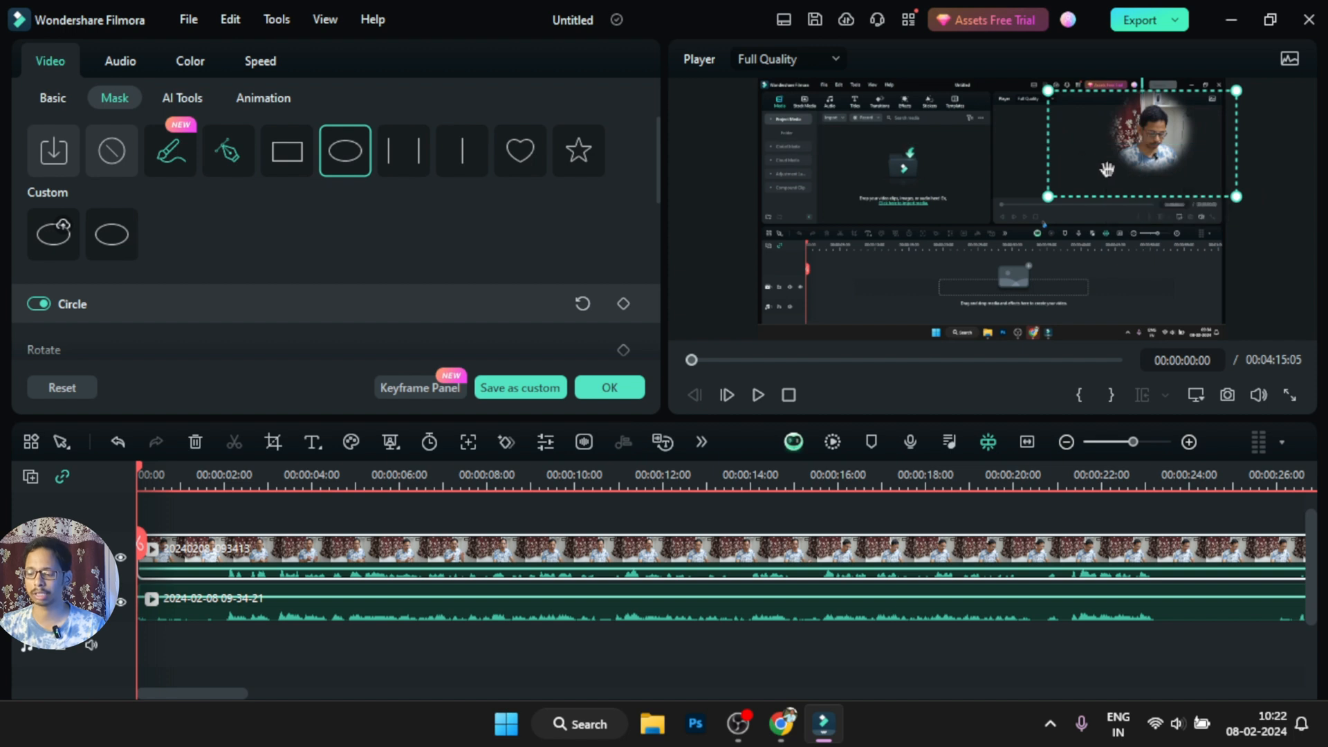
{"action": "left_click", "coordinate": [609, 387]}
Play the combined video from the beginning and pause it at 00:00:04:11
{"action": "left_click", "coordinate": [1011, 290]}
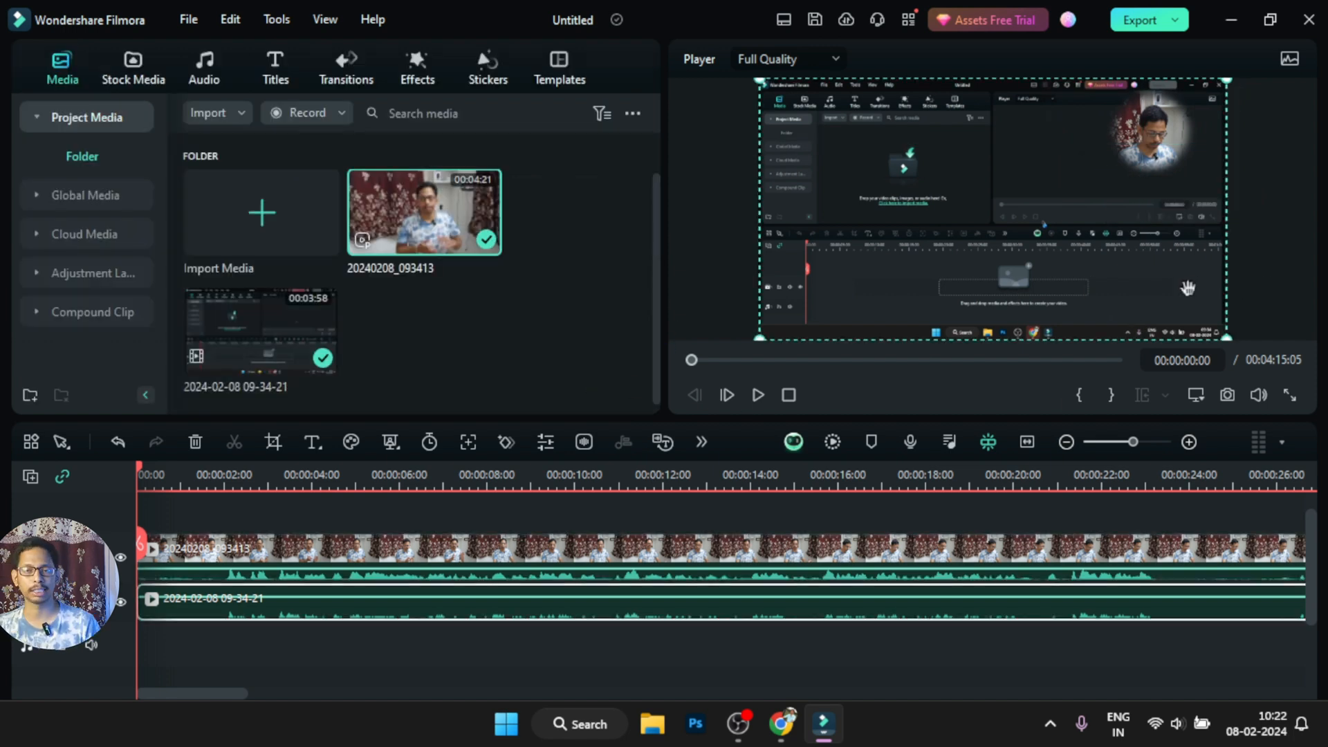
{"action": "key", "text": "space"}
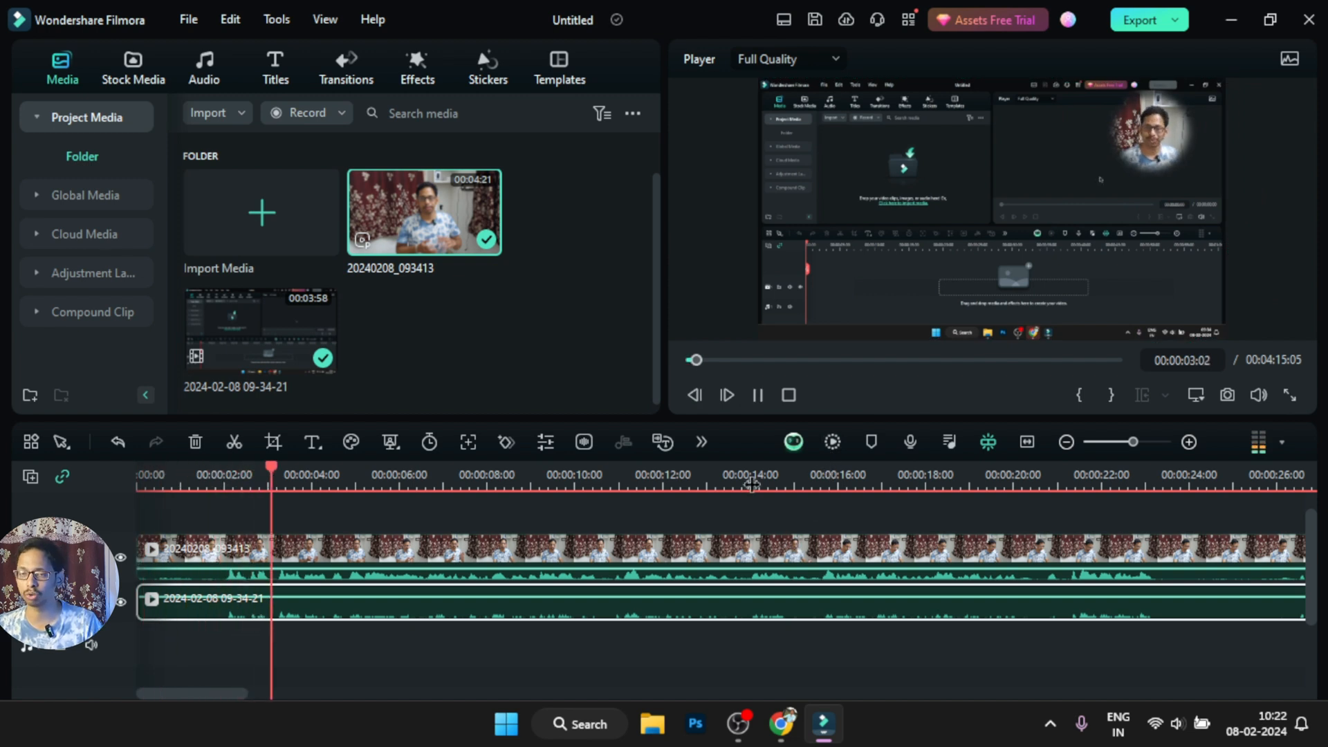
{"action": "key", "text": "space"}
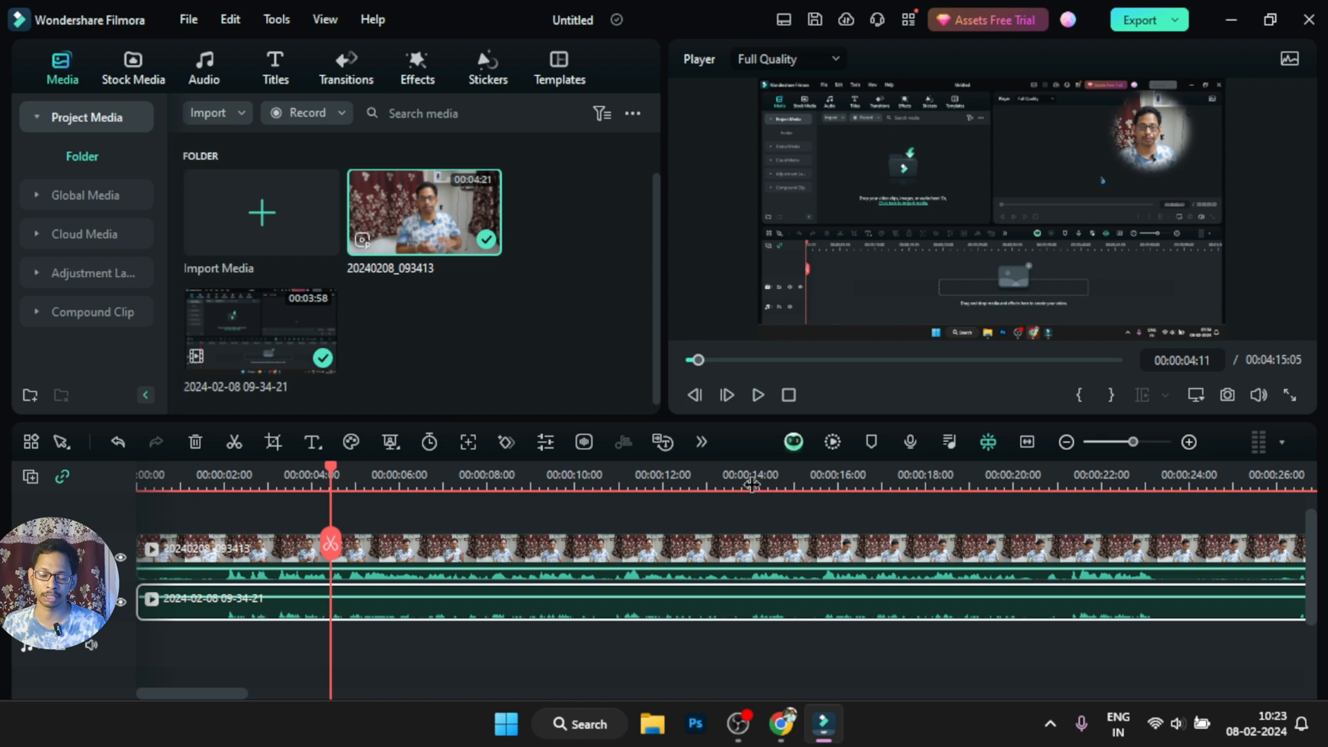
Split the screen-recording clip at 00:00:04:11 and at 00:00:08:01
{"action": "left_click_drag", "start_coordinate": [752, 485], "coordinate": [770, 485]}
{"action": "left_click", "coordinate": [662, 567]}
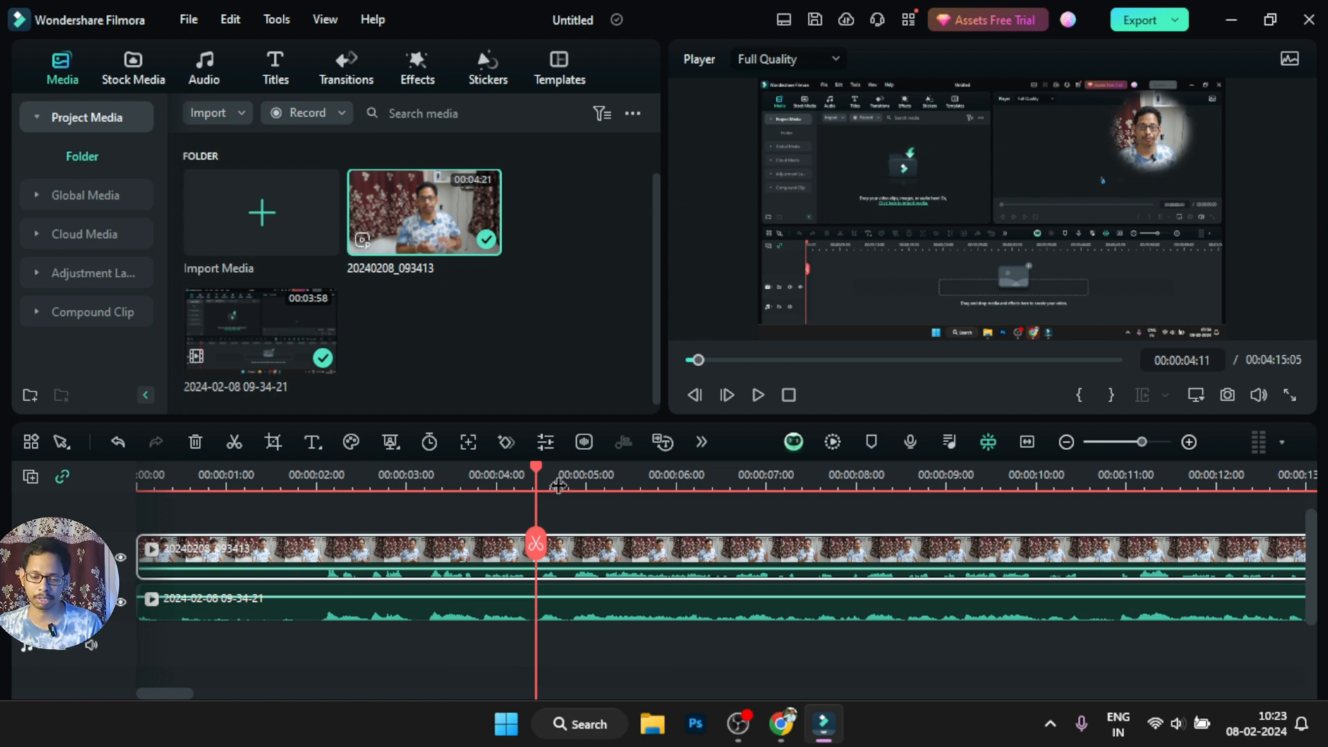
{"action": "left_click", "coordinate": [580, 609]}
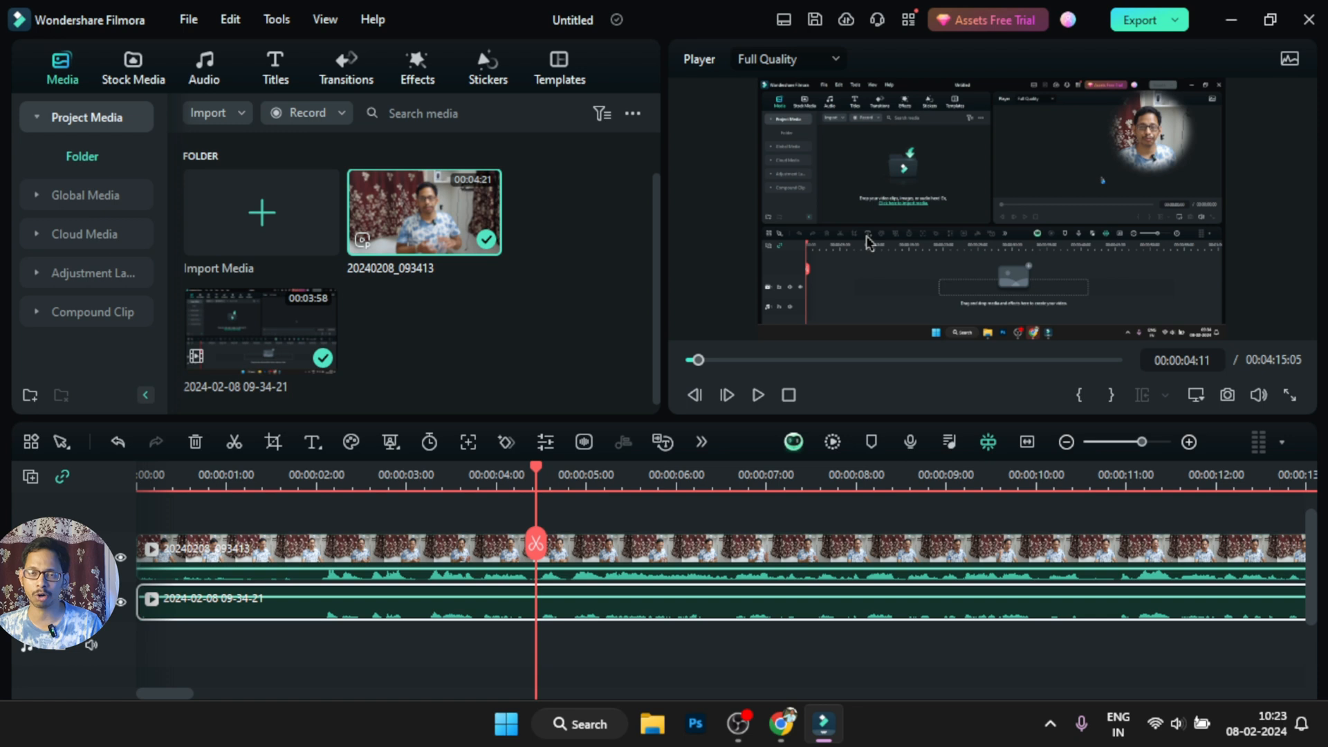
{"action": "left_click", "coordinate": [601, 562]}
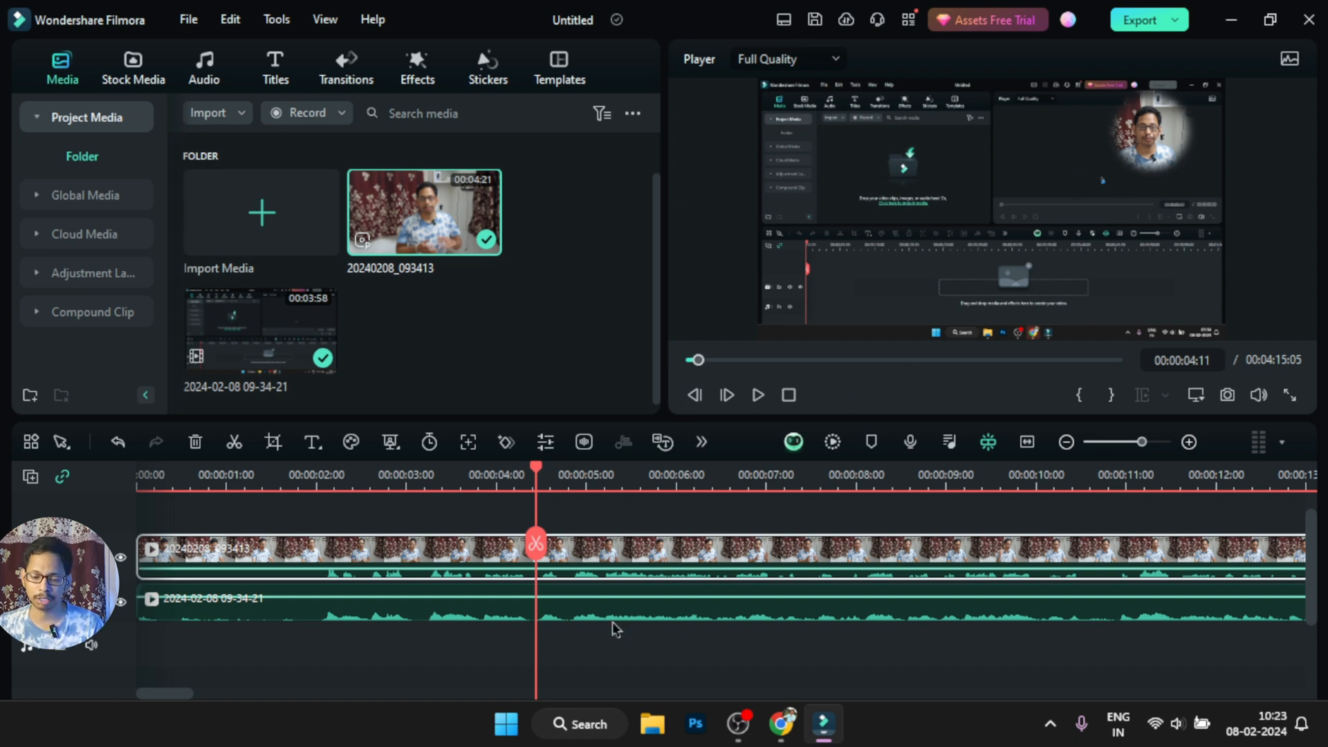
{"action": "left_click", "coordinate": [586, 618]}
{"action": "key", "text": "ctrl+b"}
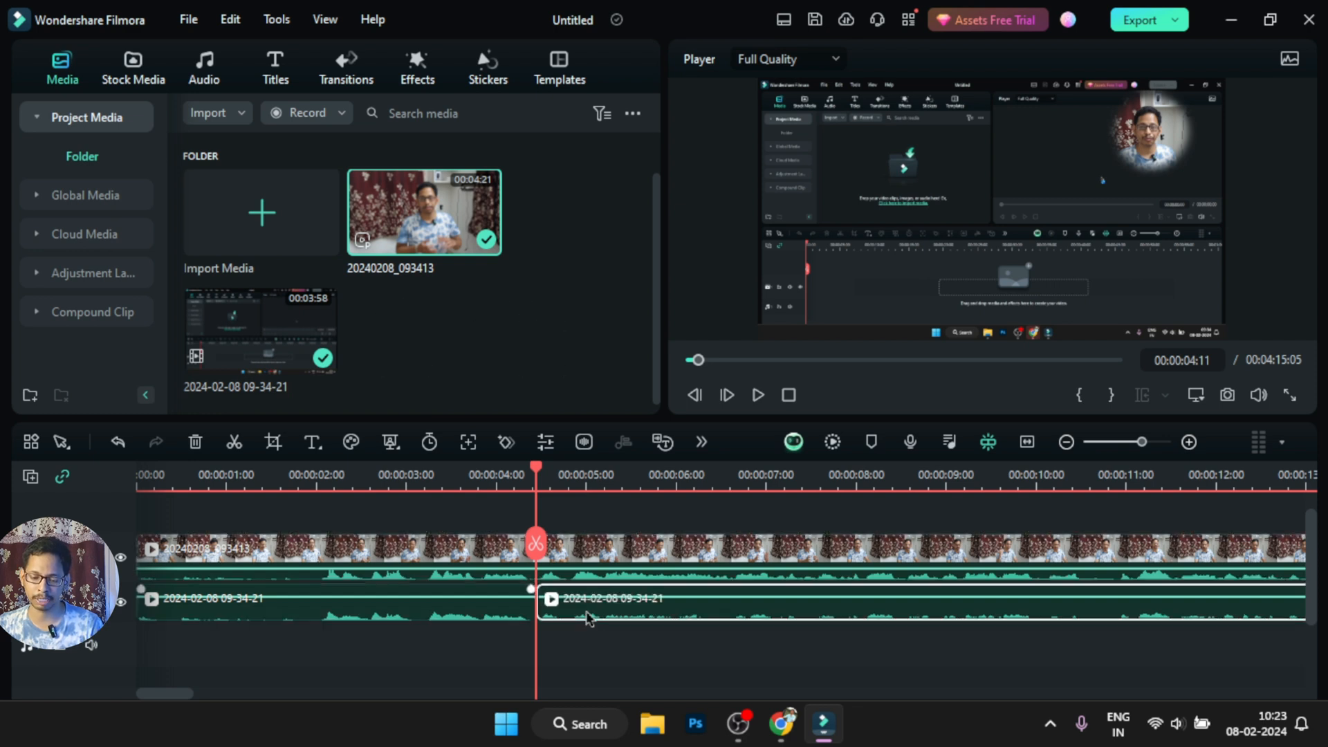
{"action": "left_click_drag", "start_coordinate": [537, 480], "coordinate": [864, 513]}
{"action": "key", "text": "ctrl+b"}
Mute the screen-recording segment between 00:00:04:11 and 00:00:08:01
{"action": "left_click", "coordinate": [668, 610]}
{"action": "right_click", "coordinate": [669, 610]}
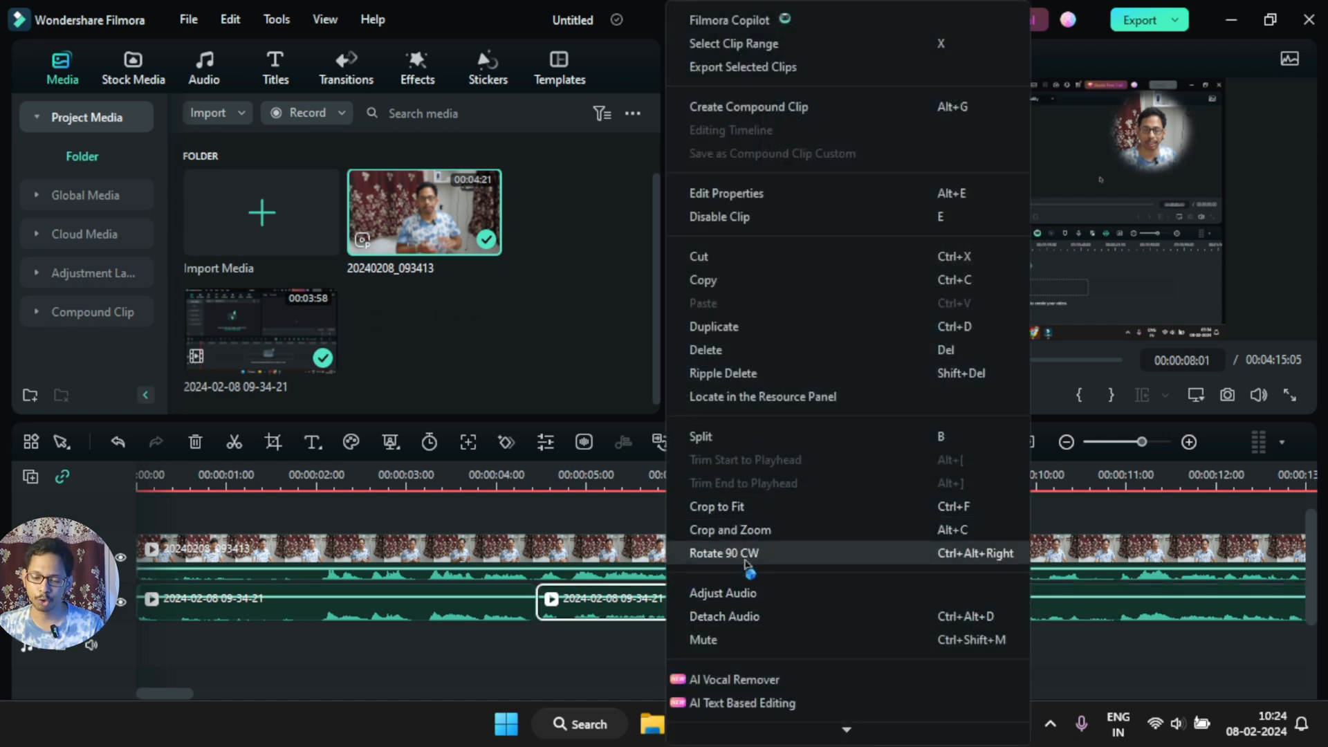
{"action": "left_click", "coordinate": [739, 639]}
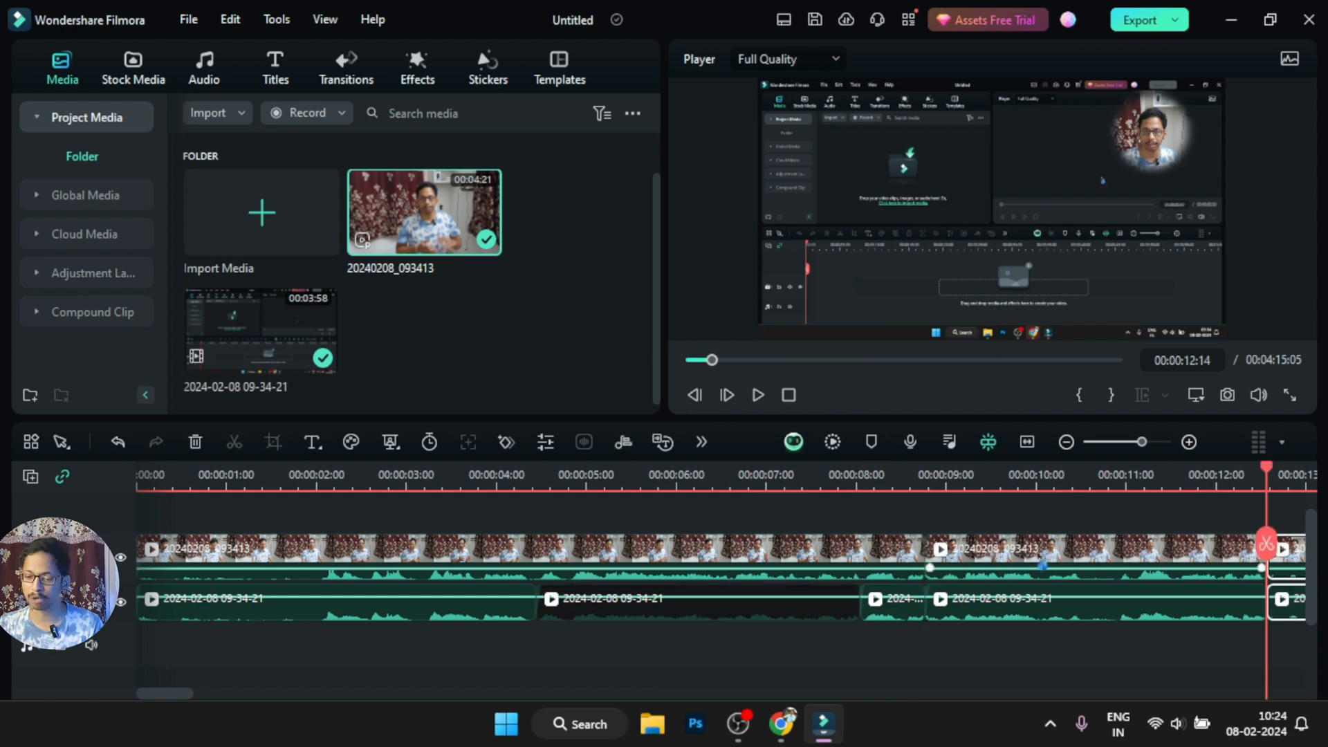
Split both clips just before the 9-second mark and at 00:00:12:14, and mute the camera segment in between
{"action": "left_click", "coordinate": [1042, 563]}
{"action": "left_click", "coordinate": [1061, 616]}
{"action": "right_click", "coordinate": [1051, 555]}
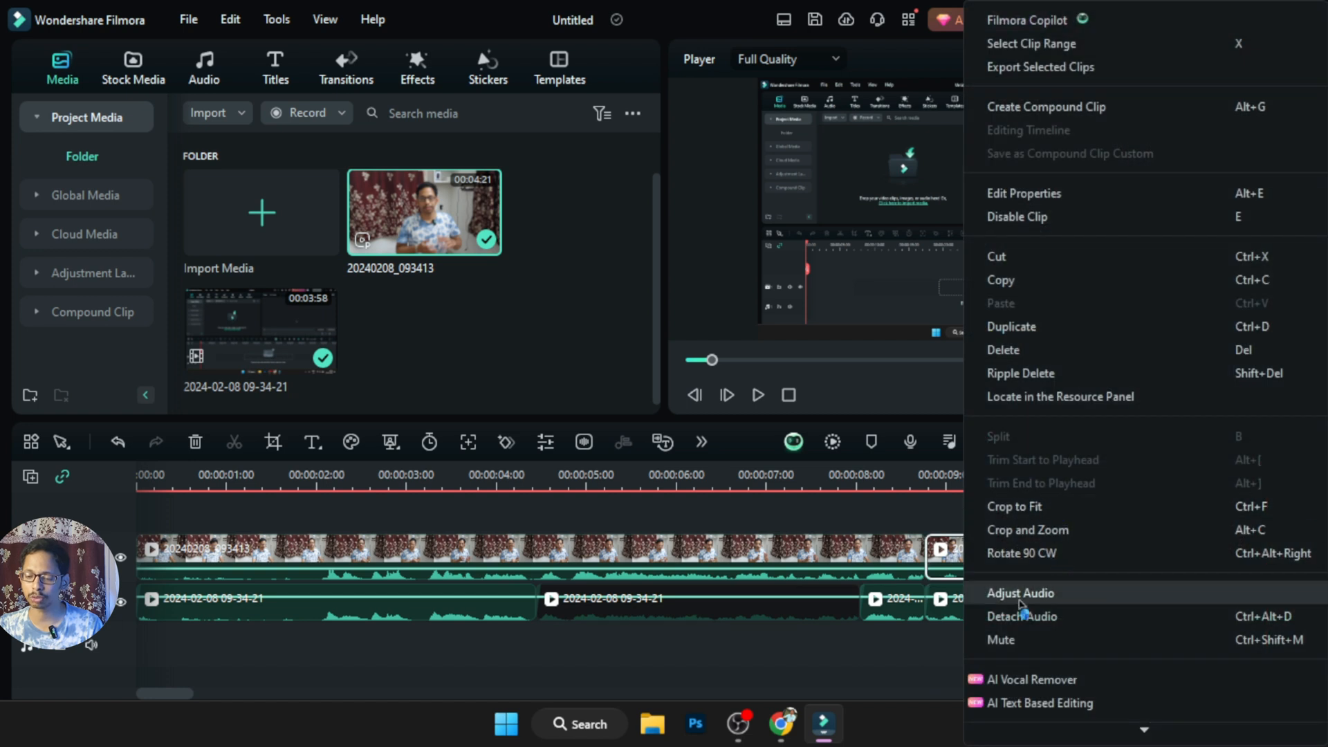
{"action": "left_click", "coordinate": [1014, 641]}
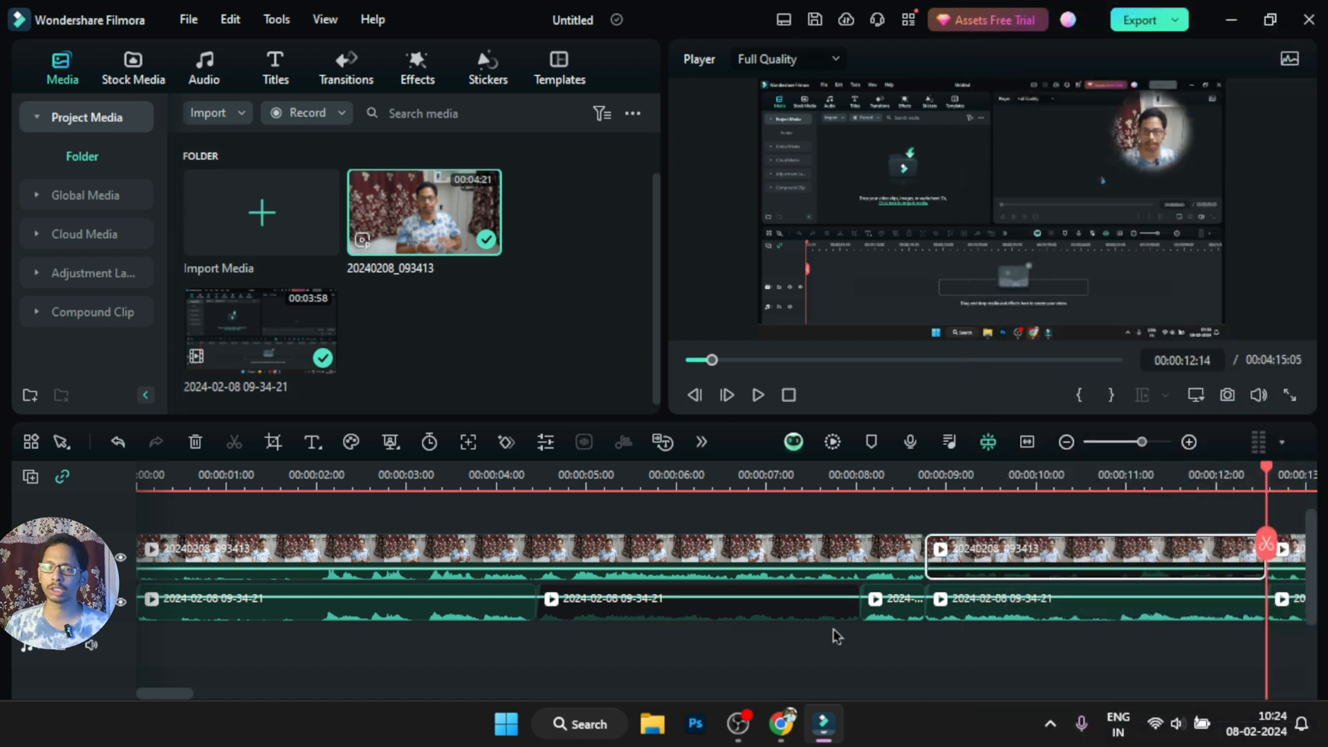